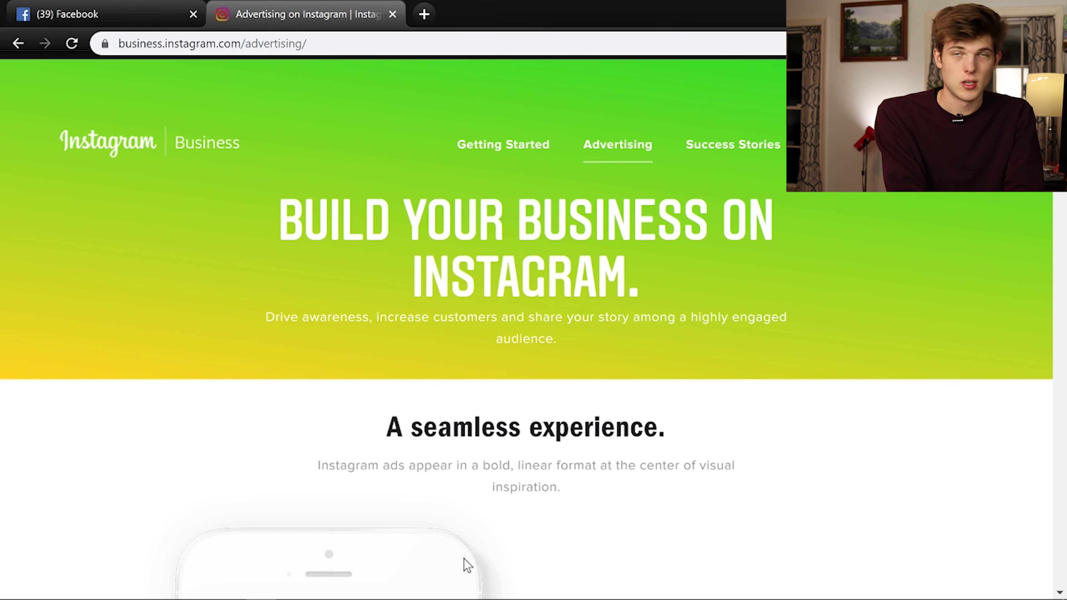
# Review the stories, photo and video ad examples on the Instagram advertising page.
pyautogui.scroll(-10, 472, 428)
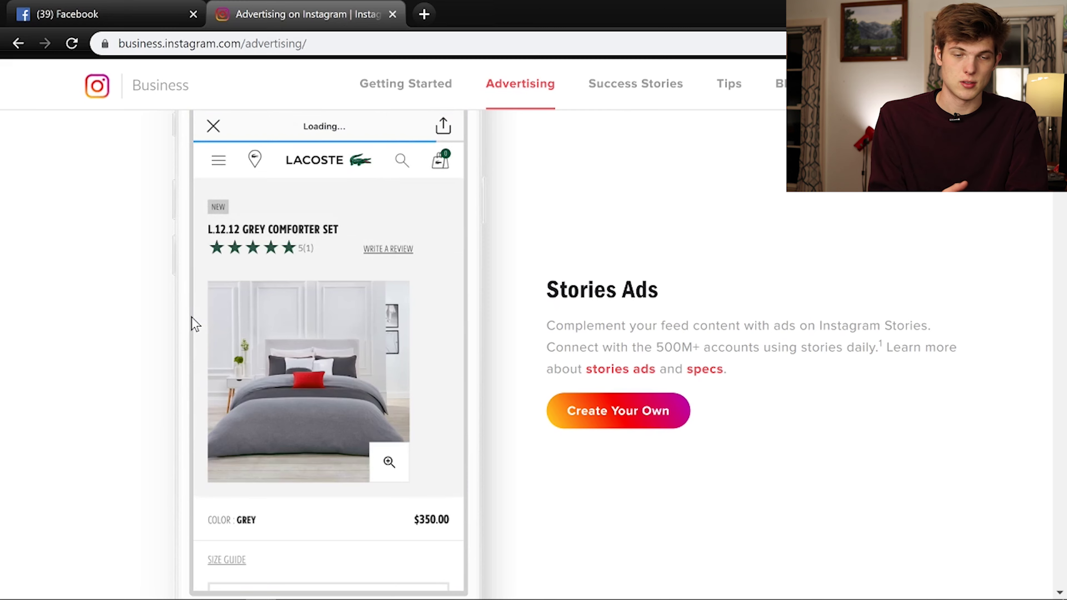
pyautogui.scroll(-5, 294, 336)
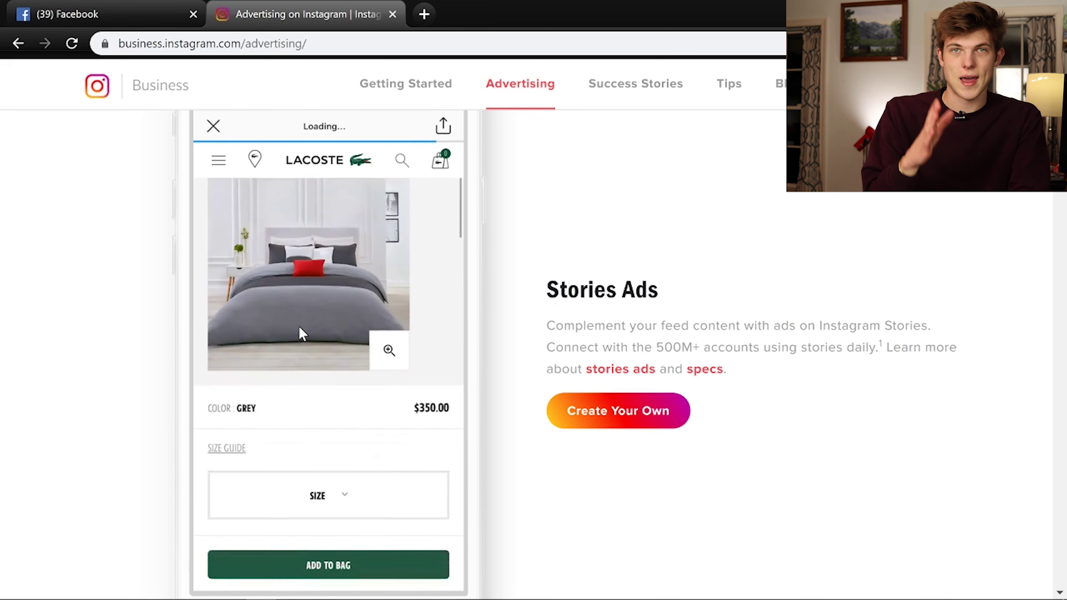
pyautogui.scroll(5, 299, 327)
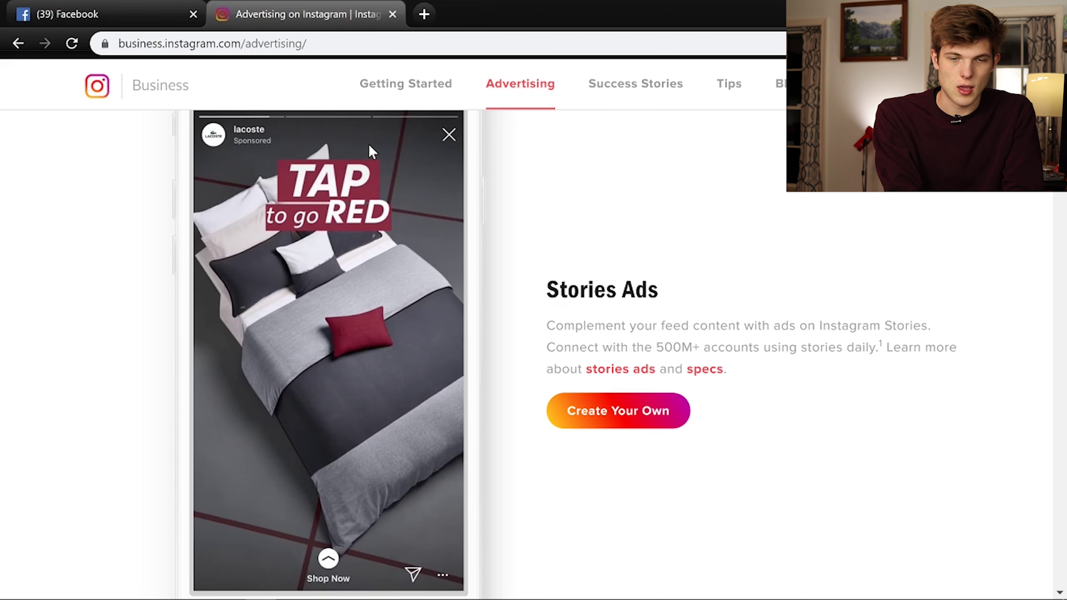
pyautogui.scroll(-10, 394, 294)
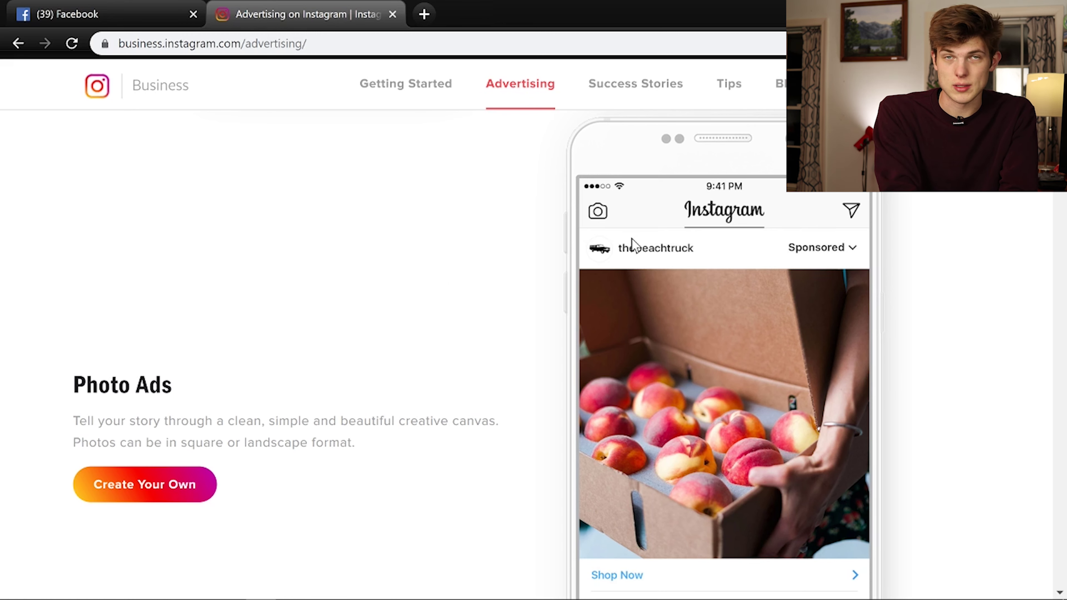
pyautogui.scroll(-10, 632, 239)
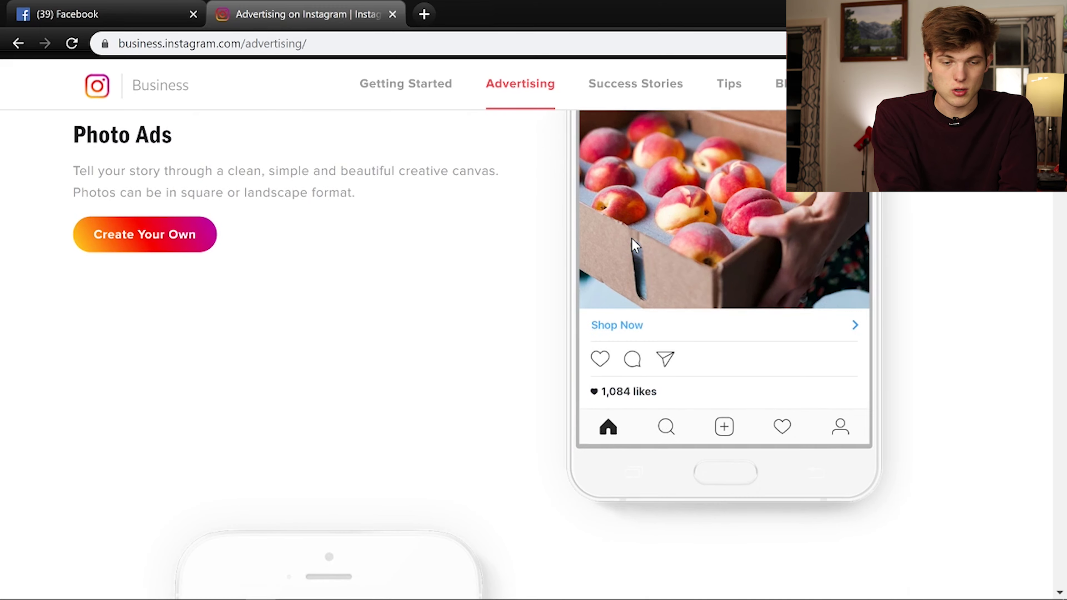
pyautogui.scroll(-2, 635, 244)
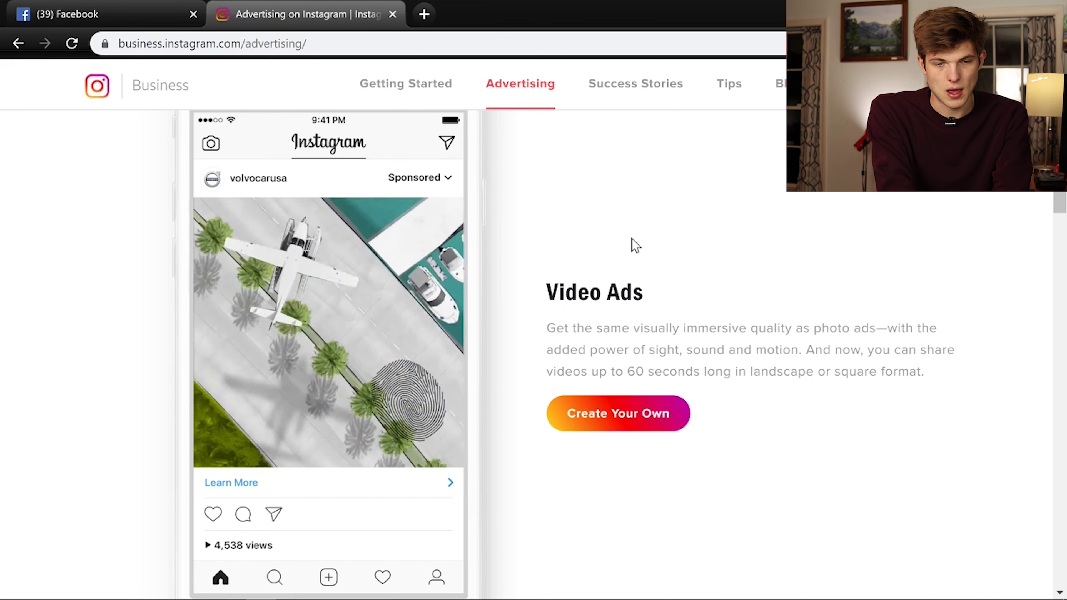
pyautogui.scroll(-6, 617, 248)
pyautogui.scroll(-3, 619, 251)
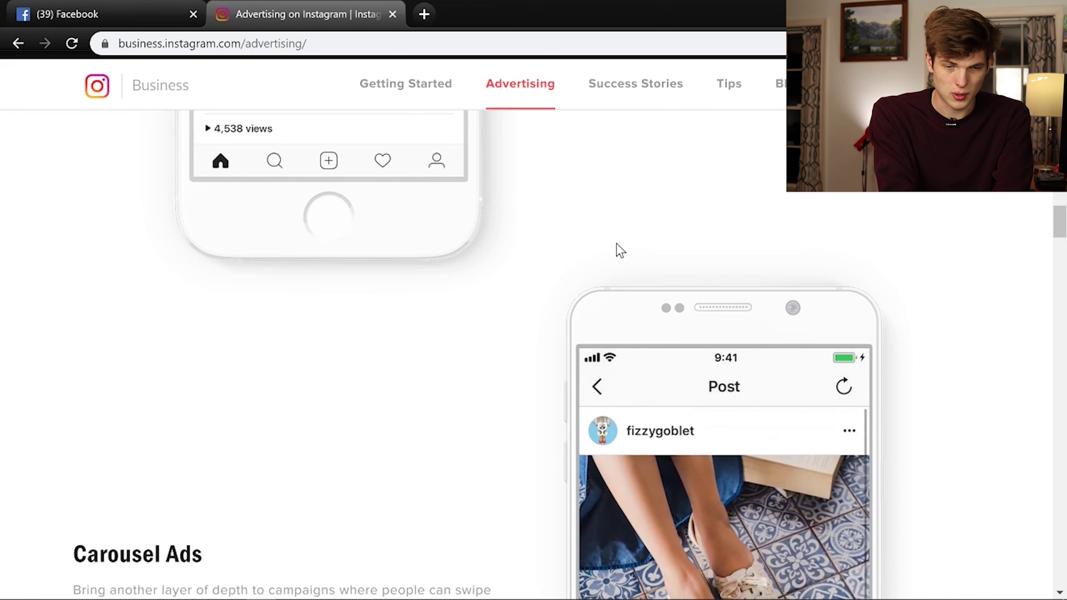
# Examine the carousel, collection and Explore ad formats on the Instagram advertising page.
pyautogui.scroll(-4, 620, 250)
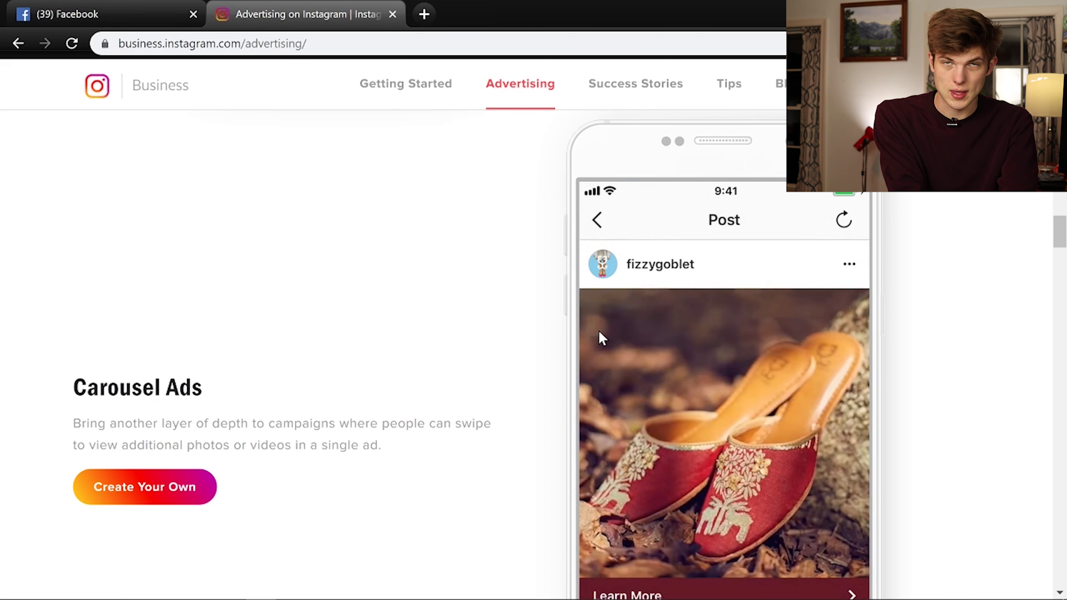
pyautogui.scroll(-2, 601, 332)
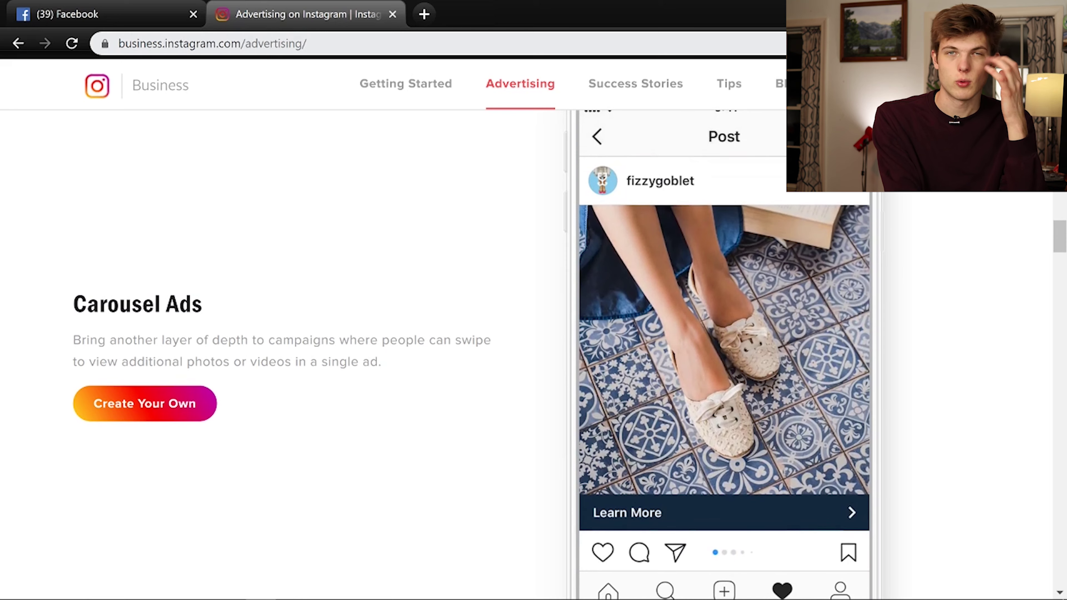
pyautogui.scroll(-7, 395, 329)
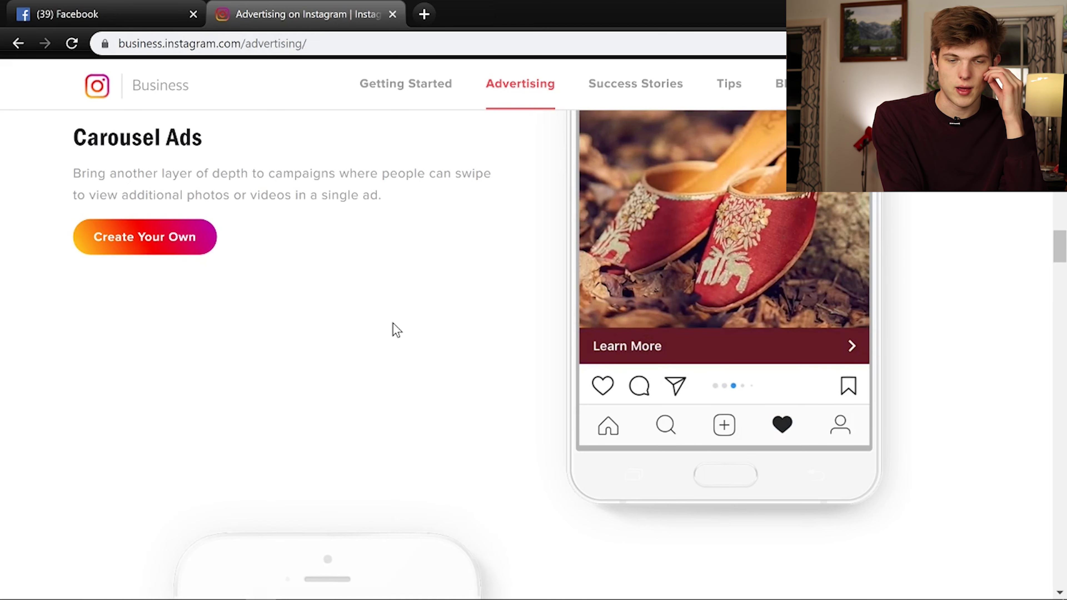
pyautogui.scroll(-3, 647, 382)
pyautogui.scroll(-4, 636, 380)
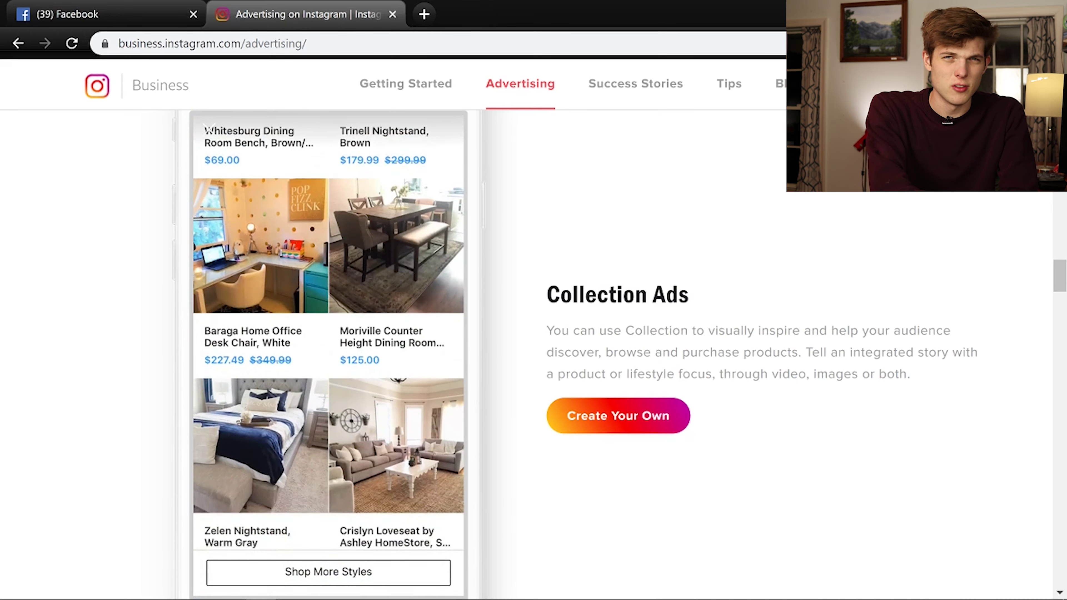
pyautogui.scroll(-10, 645, 413)
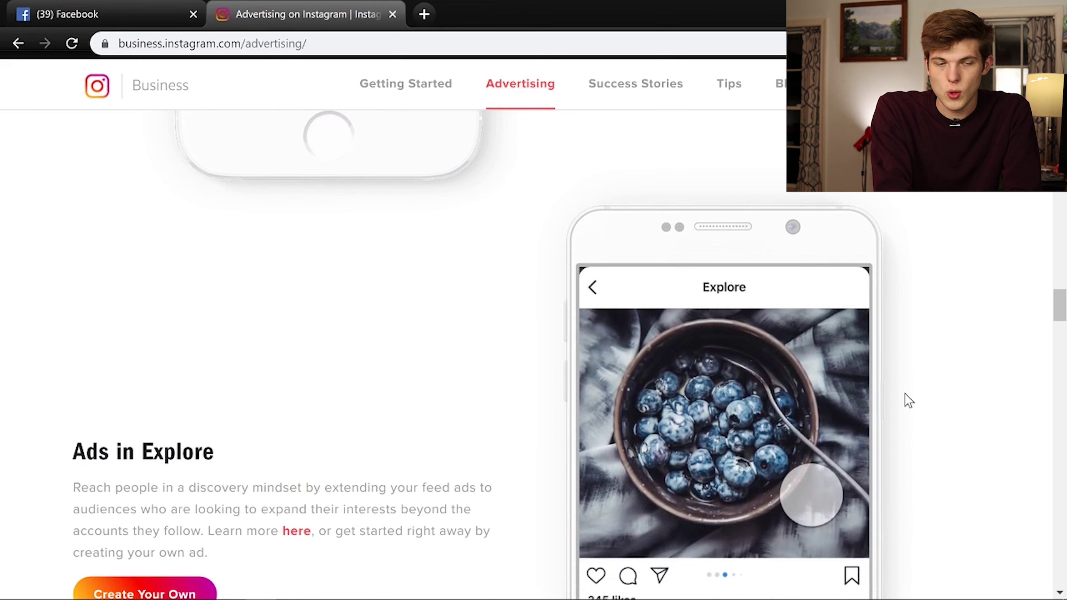
pyautogui.scroll(-2, 907, 400)
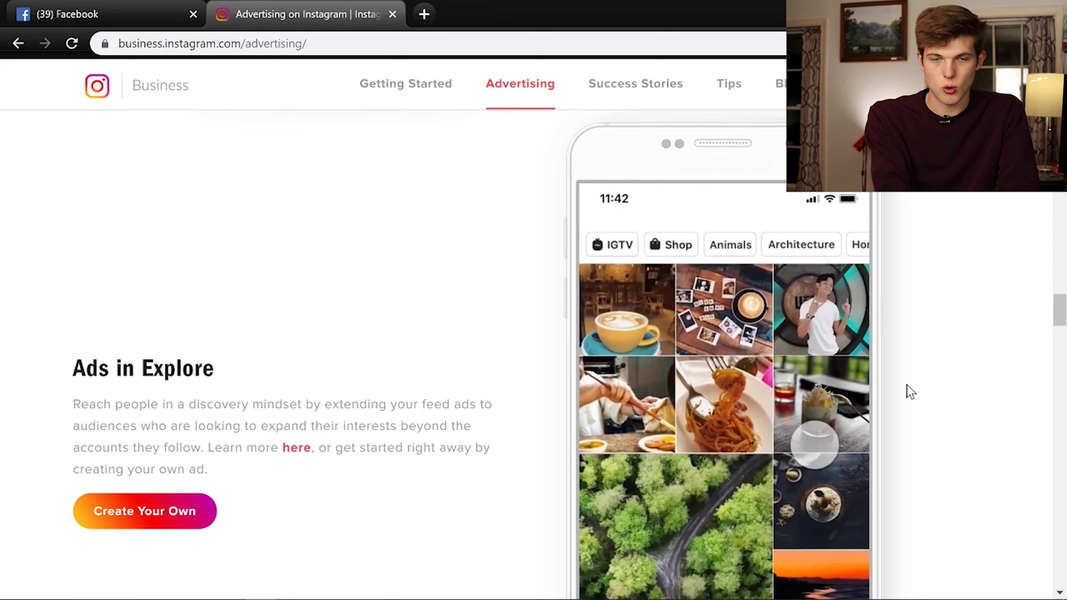
pyautogui.scroll(-7, 904, 391)
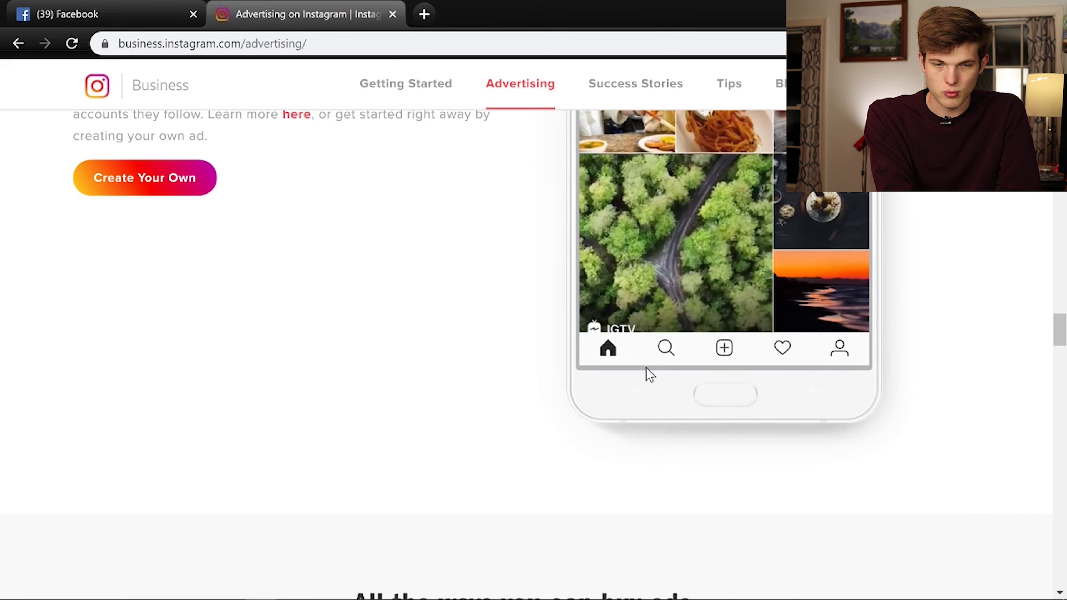
pyautogui.scroll(7, 688, 350)
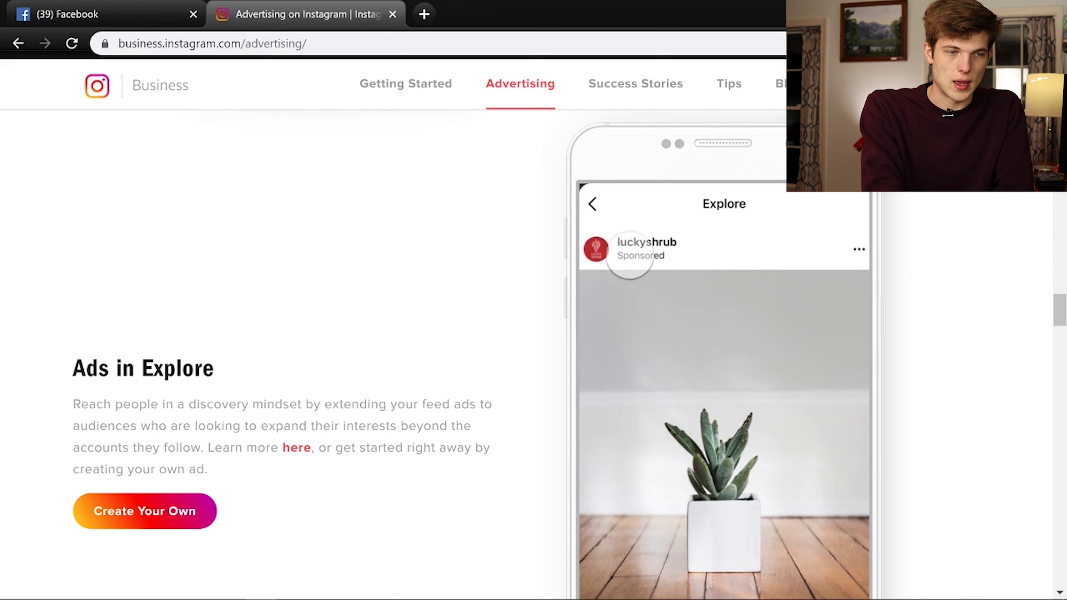
# Switch to Facebook and start creating a new ad for a business, brand or organization.
pyautogui.click(84, 13)
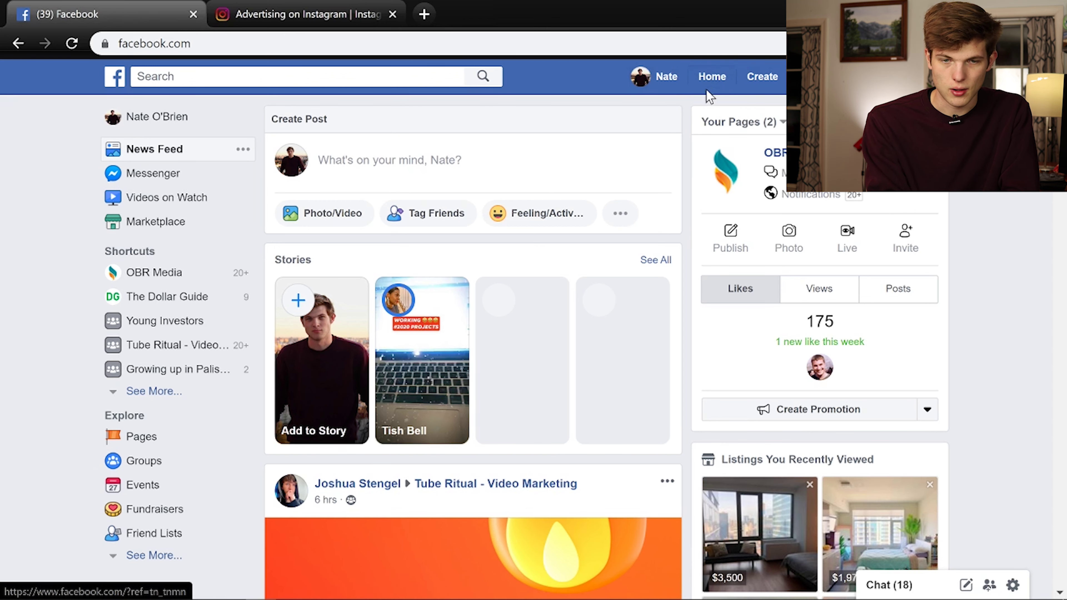
pyautogui.click(763, 82)
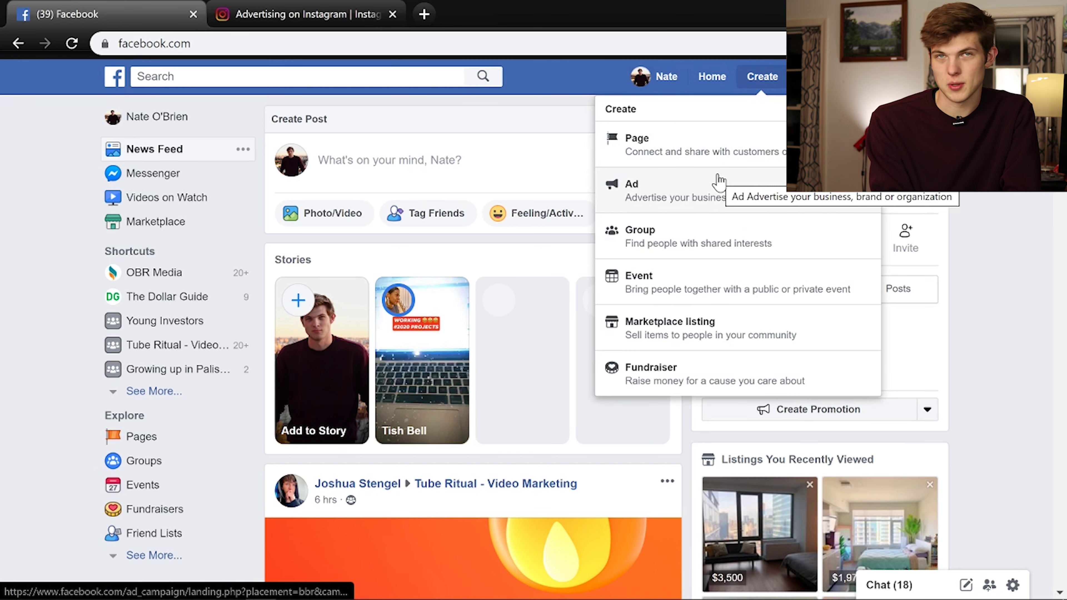
pyautogui.click(700, 195)
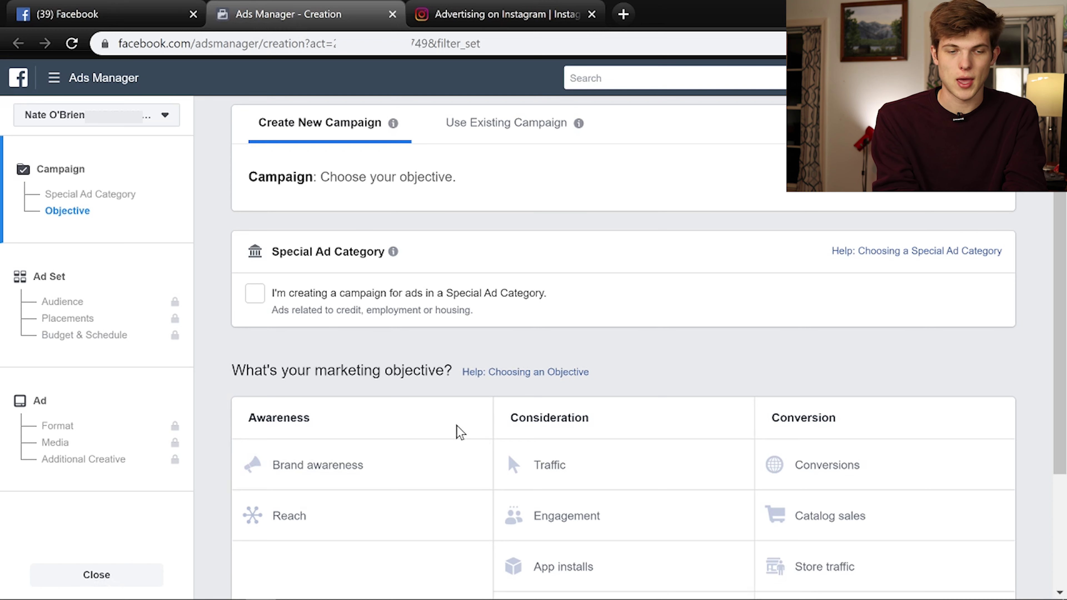
# Choose Traffic as the campaign's marketing objective and name the campaign "Traffic - Shoes #1".
pyautogui.scroll(-2, 352, 340)
pyautogui.scroll(-2, 352, 340)
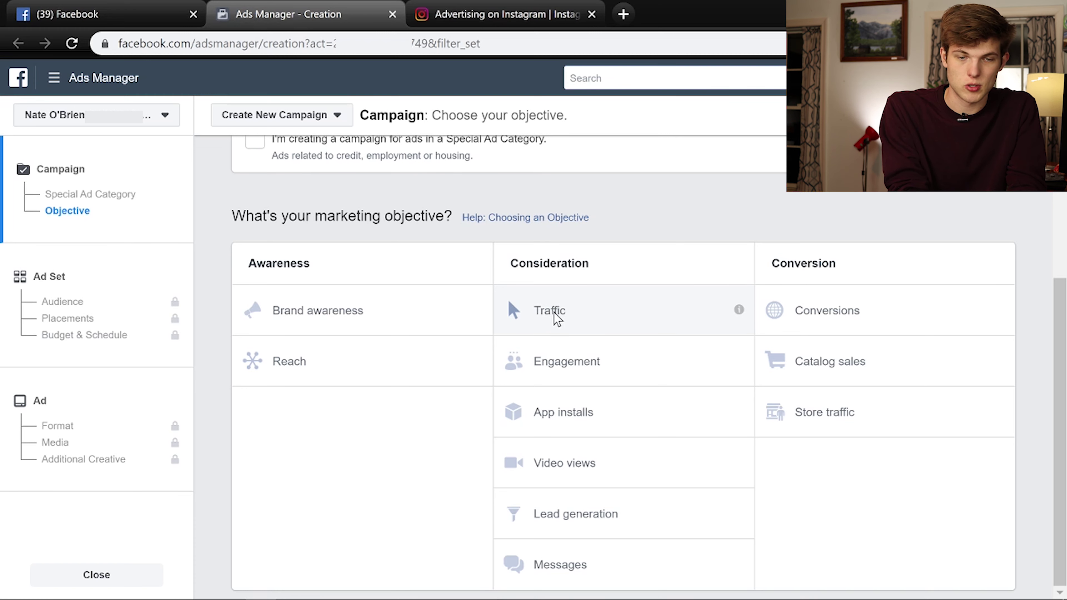
pyautogui.click(559, 319)
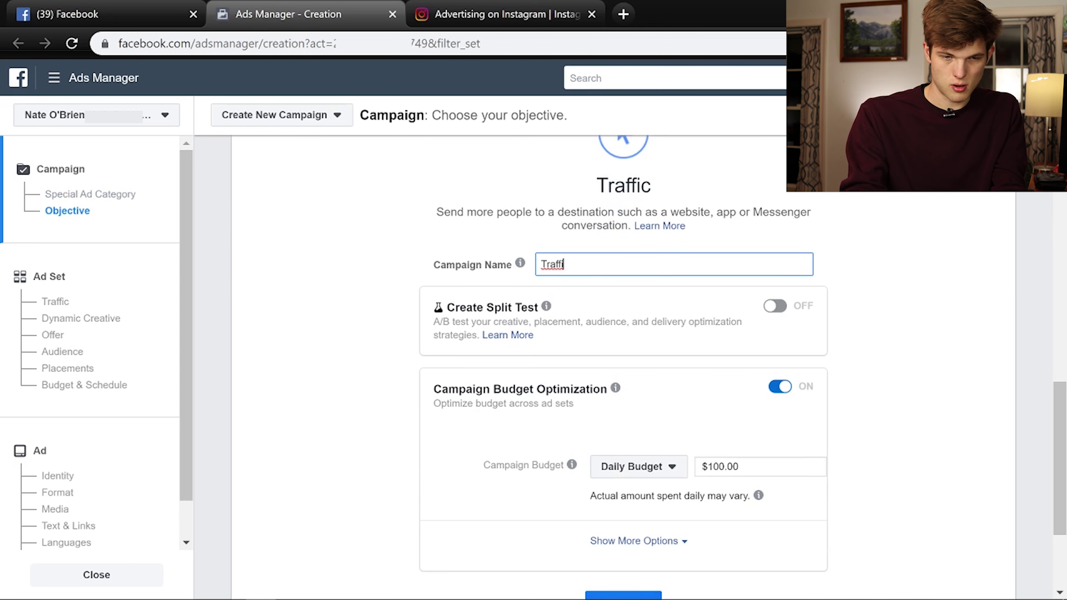
pyautogui.write('c')
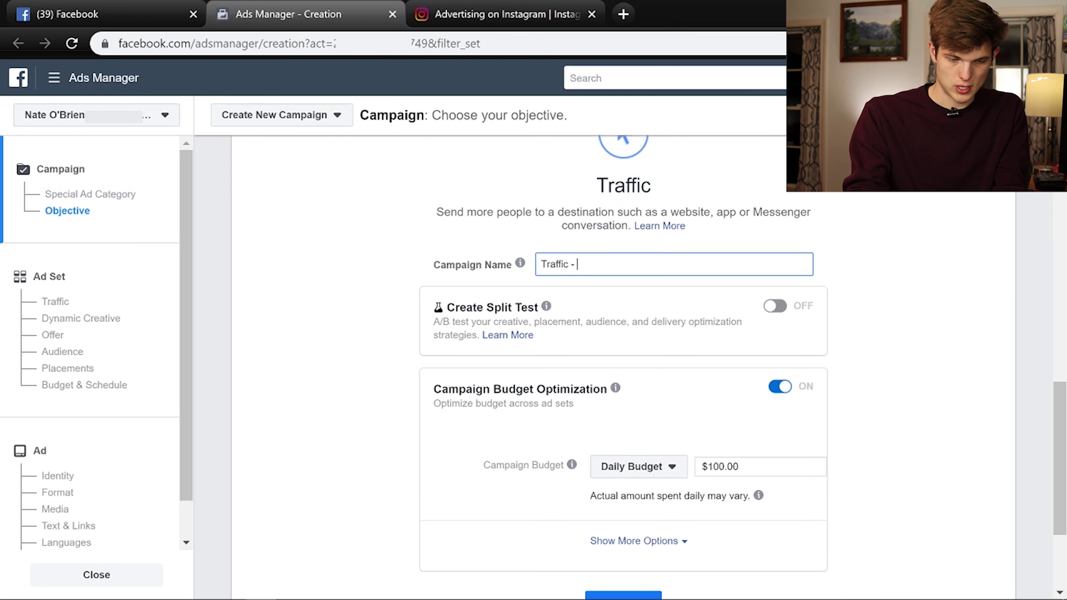
pyautogui.write(' - Shoes')
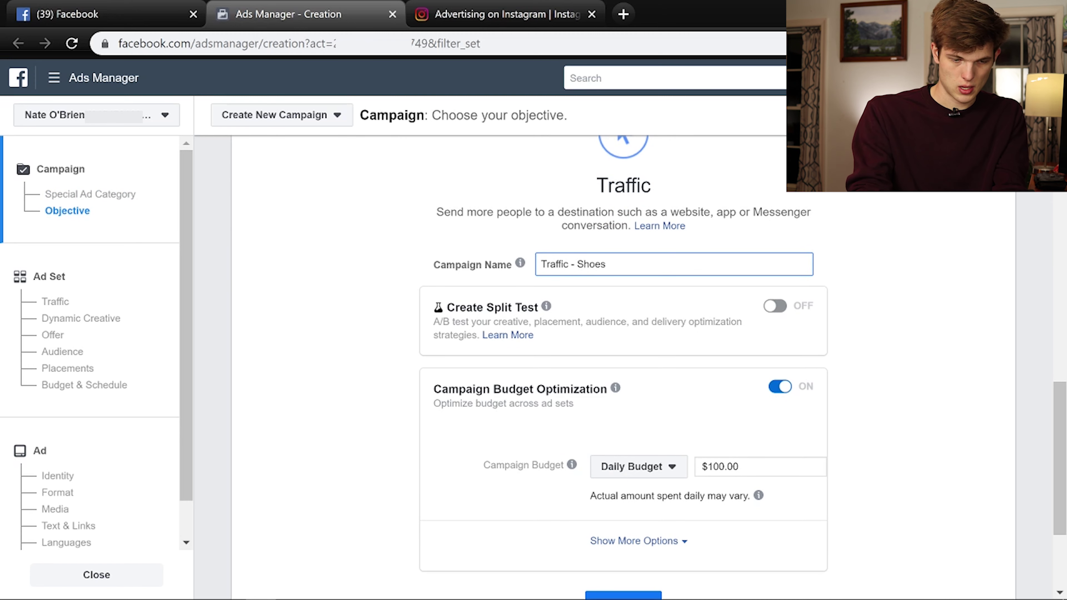
pyautogui.write(' #1')
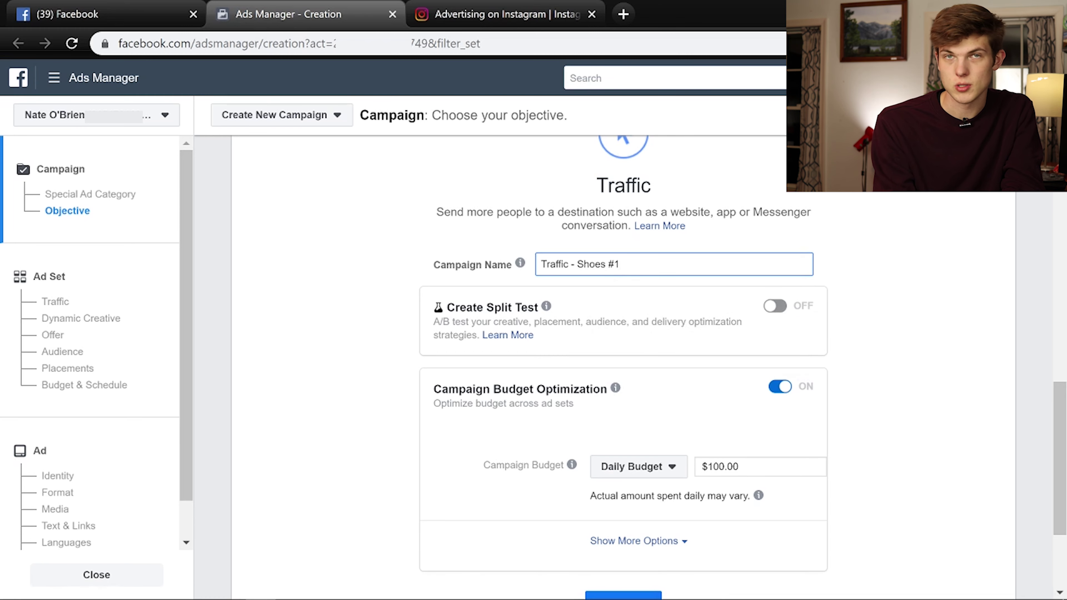
# Set the campaign's daily budget to $10.00.
pyautogui.scroll(-2, 451, 355)
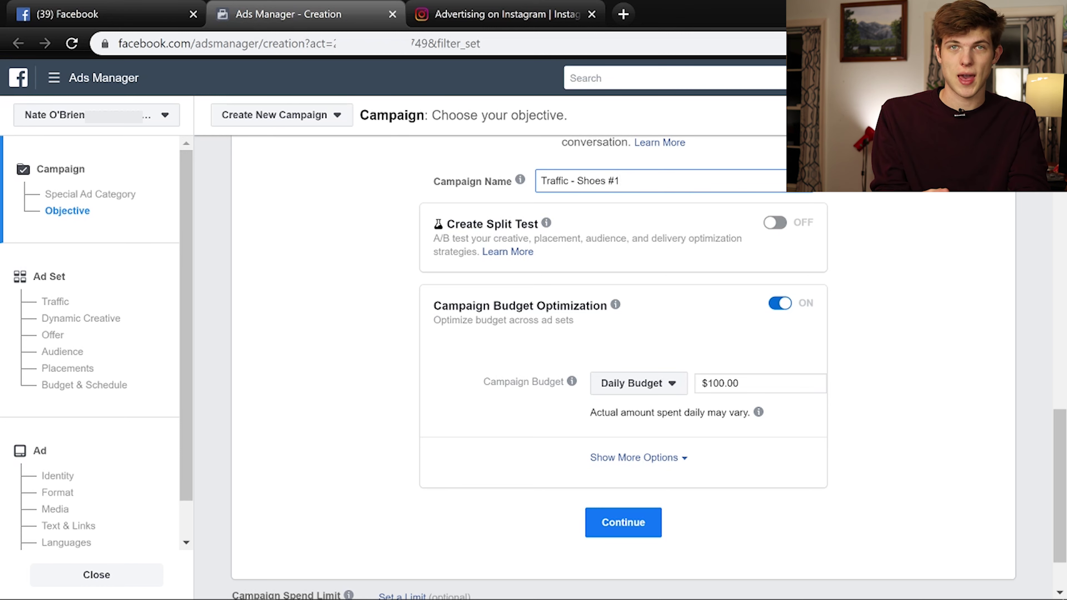
pyautogui.click(738, 383)
pyautogui.press('BackSpace')
pyautogui.press('BackSpace')
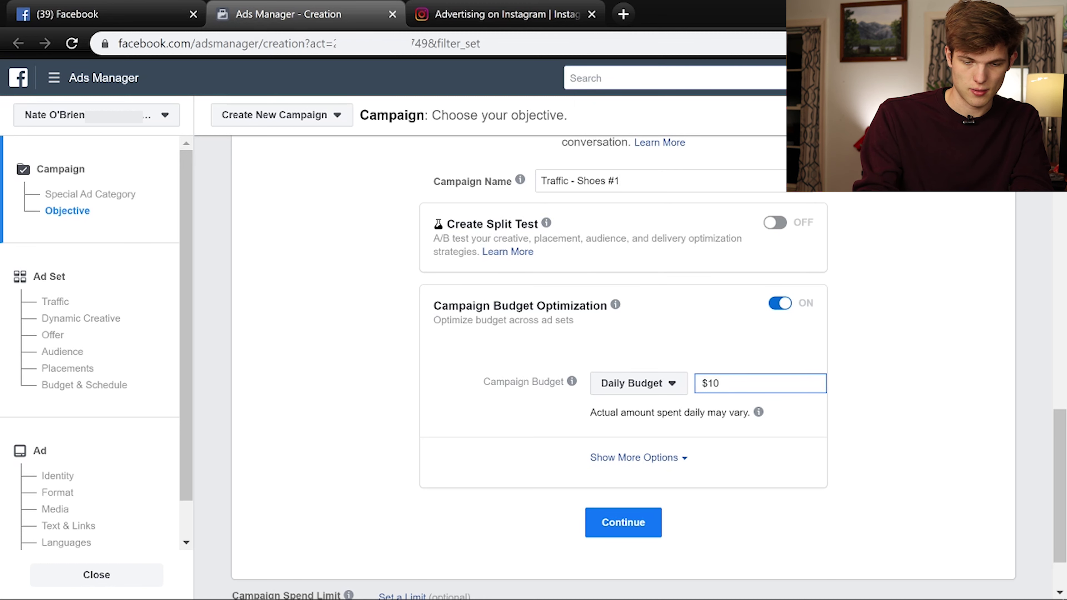
pyautogui.write('00')
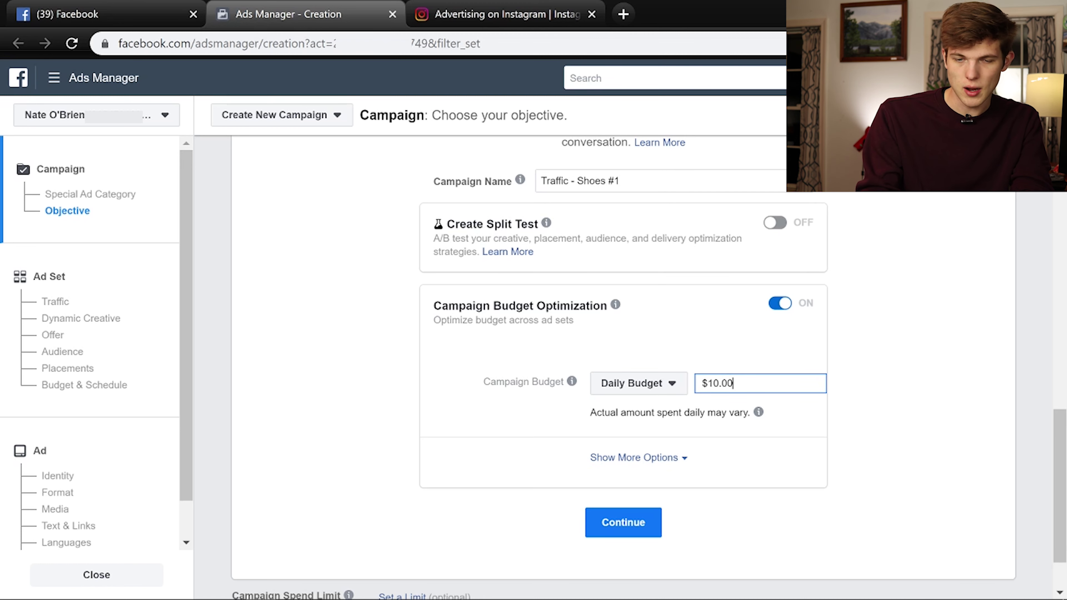
pyautogui.click(846, 380)
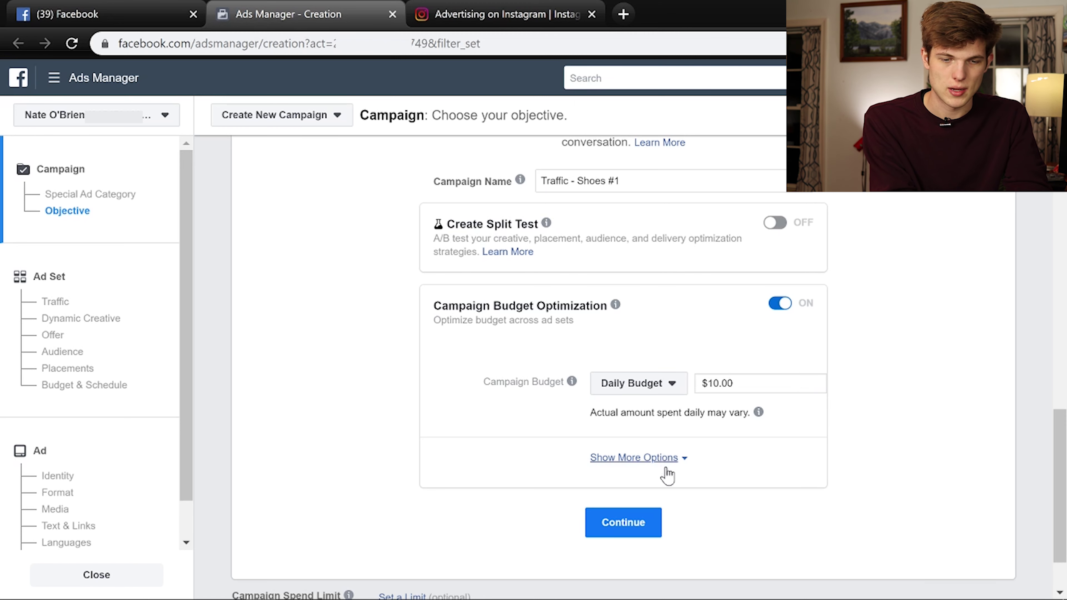
# Show the additional budget options, choose Lowest cost as the campaign bid strategy, and continue to the ad set.
pyautogui.click(662, 458)
pyautogui.scroll(-4, 665, 459)
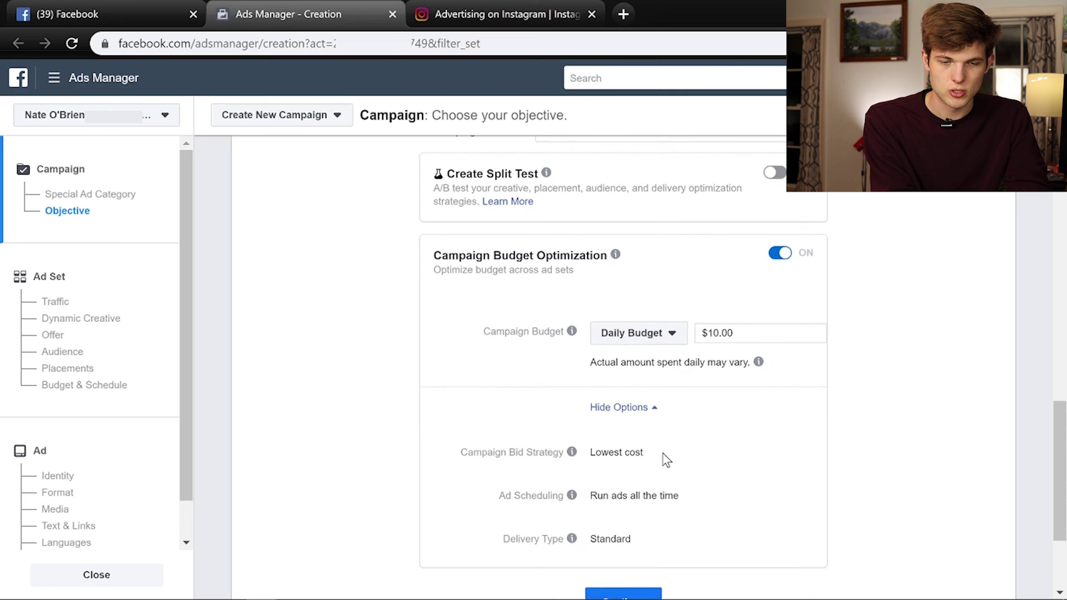
pyautogui.moveTo(573, 336)
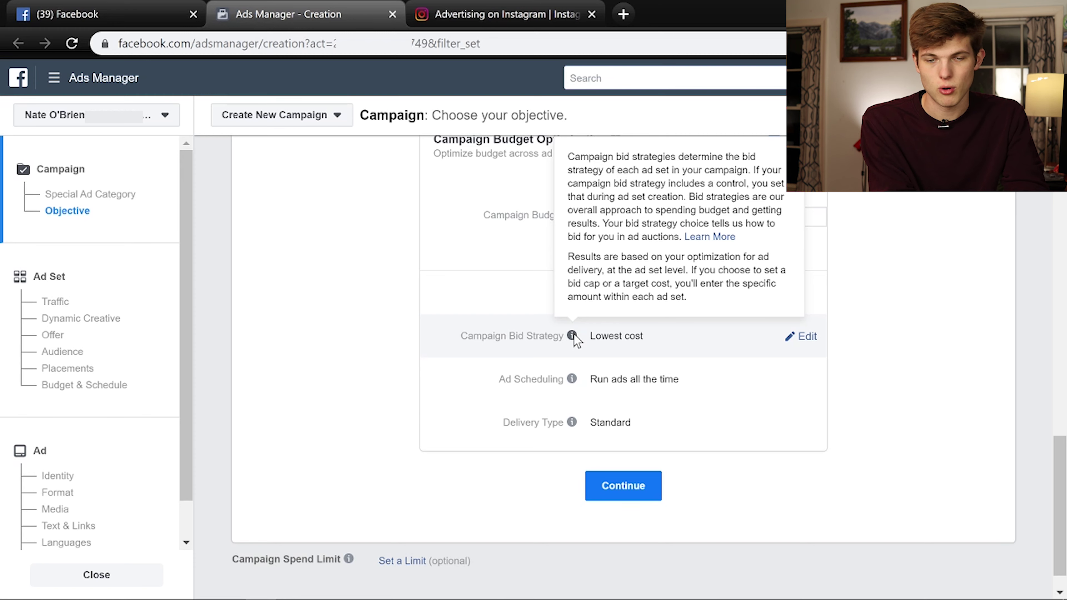
pyautogui.click(807, 343)
pyautogui.click(651, 336)
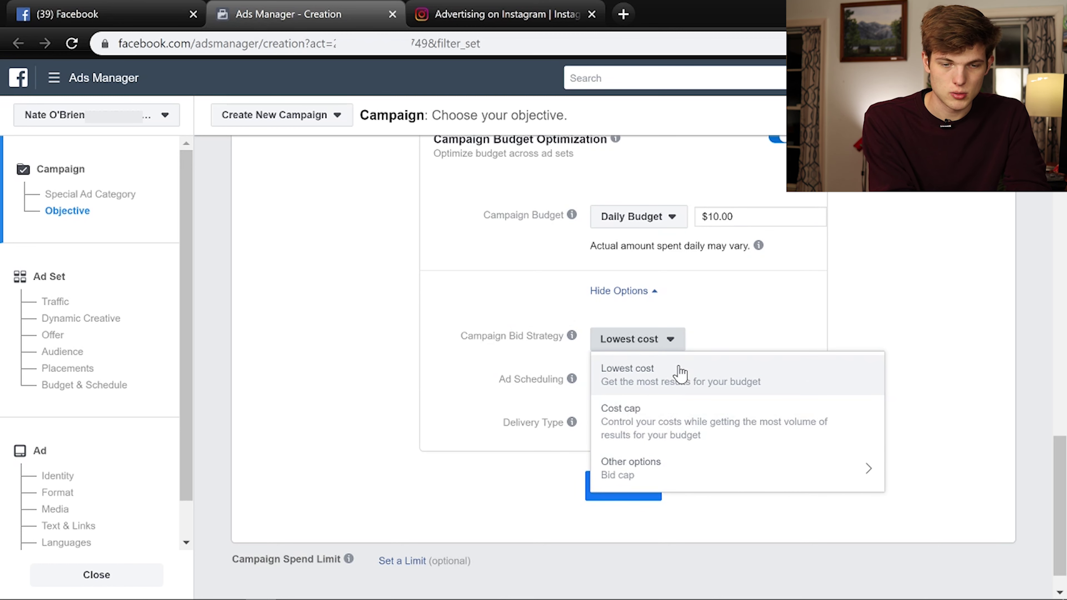
pyautogui.click(679, 375)
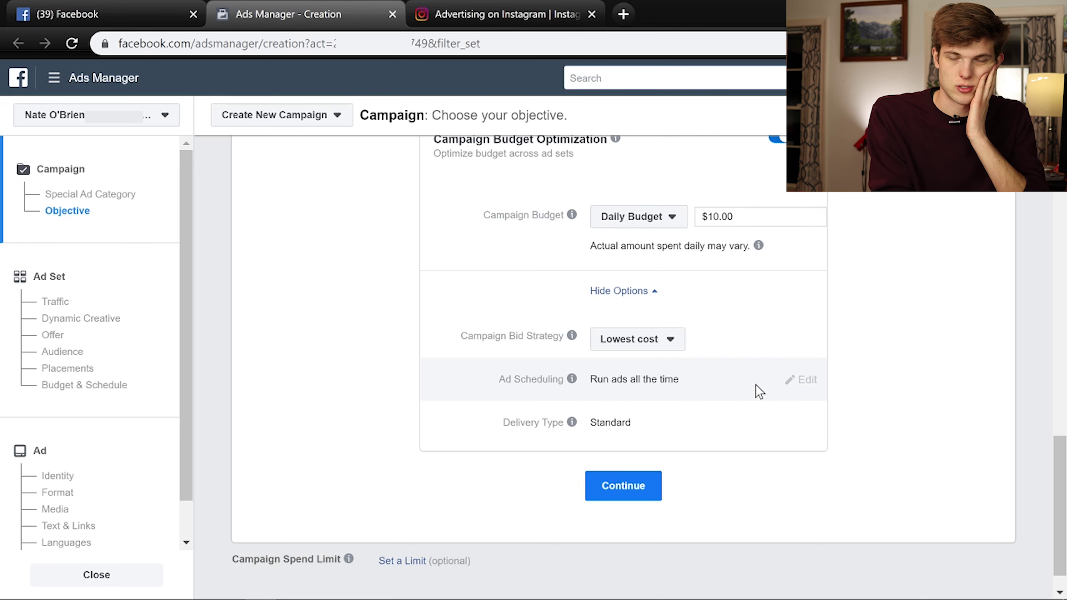
pyautogui.click(638, 492)
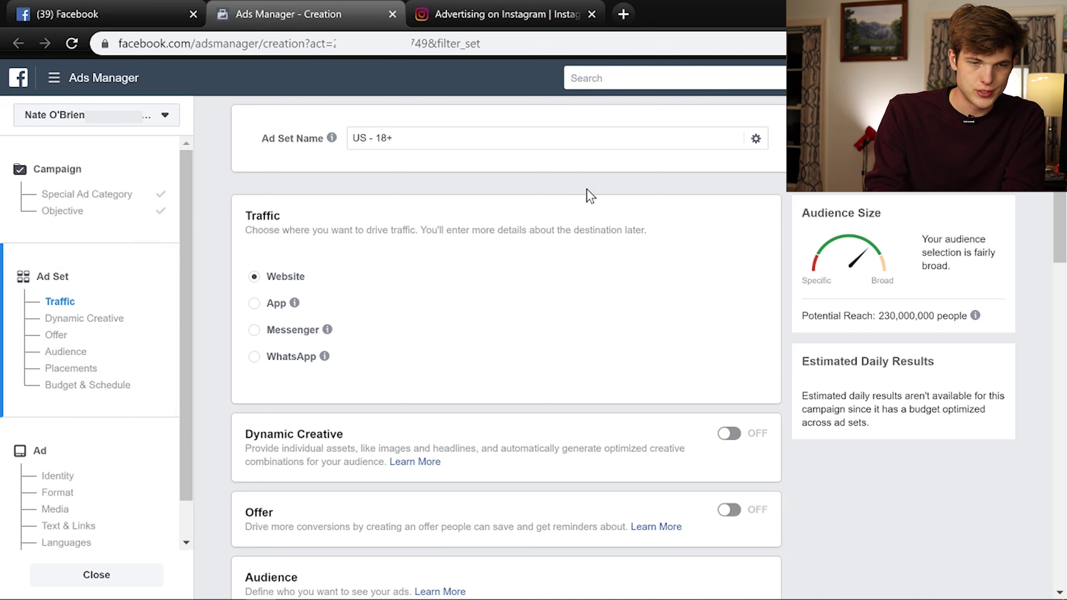
# Replace the default ad set name with "Adset #1".
pyautogui.click(470, 135)
pyautogui.press('BackSpace')
pyautogui.press('BackSpace')
pyautogui.press('BackSpace')
pyautogui.press('BackSpace')
pyautogui.press('BackSpace')
pyautogui.press('BackSpace')
pyautogui.press('BackSpace')
pyautogui.press('BackSpace')
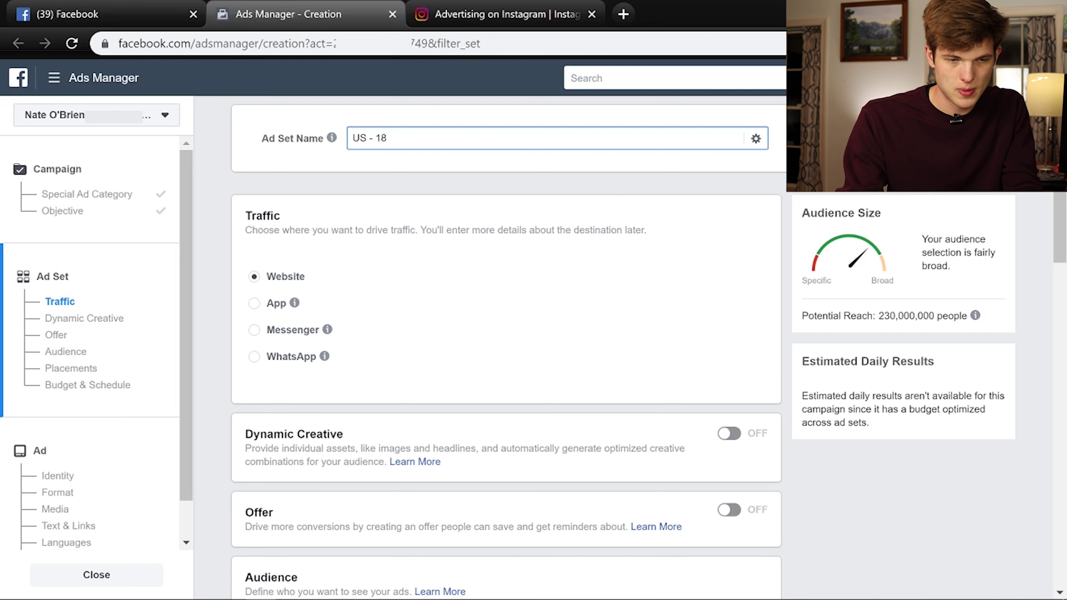
pyautogui.write('A')
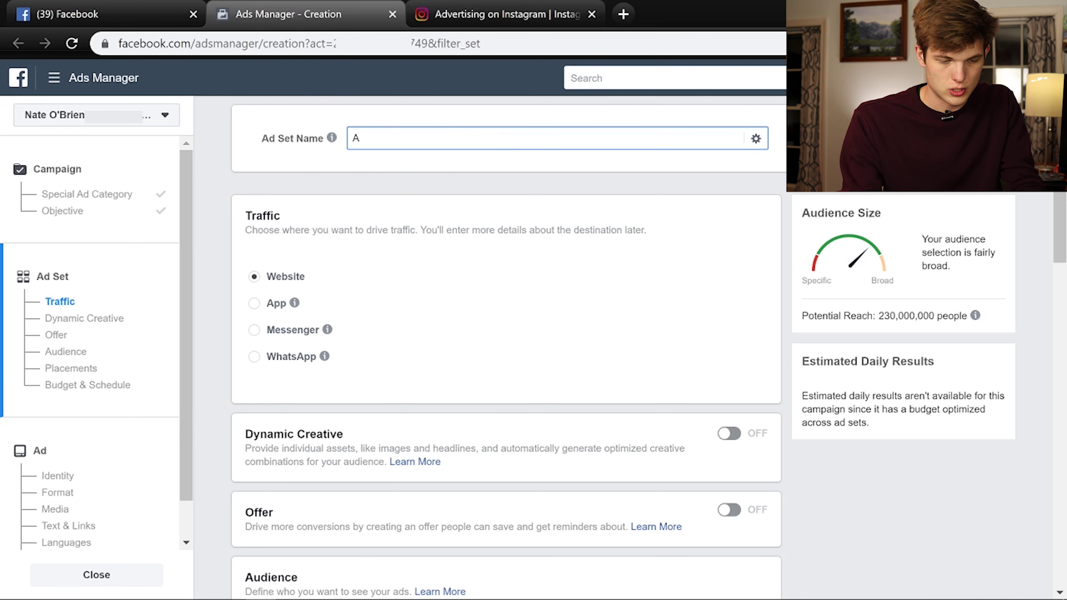
pyautogui.write('dset #1')
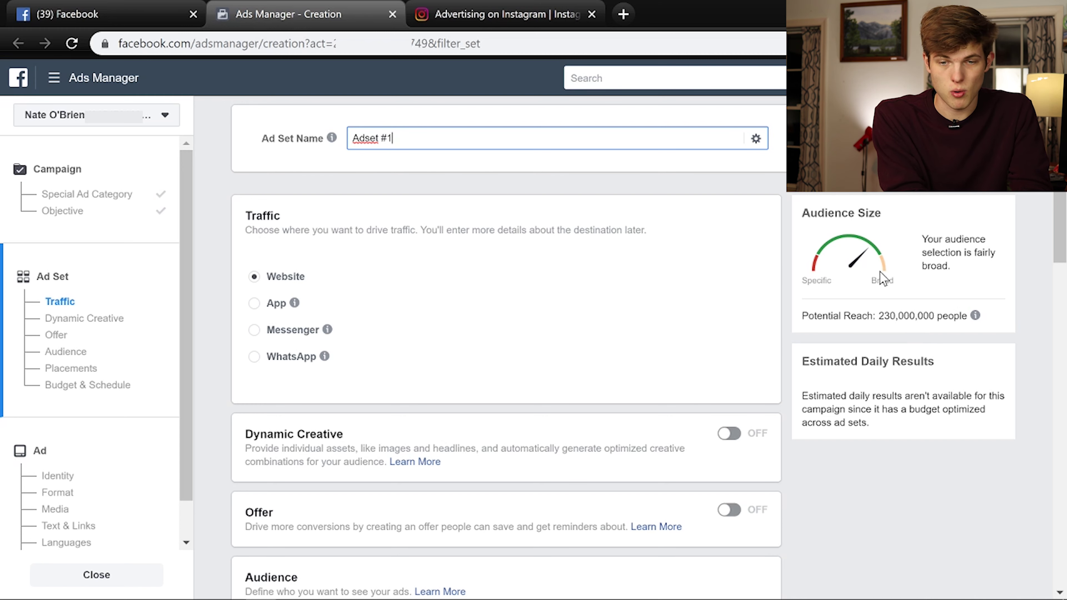
# Set the audience age range to 18 - 50 for the United States audience.
pyautogui.scroll(-2, 679, 263)
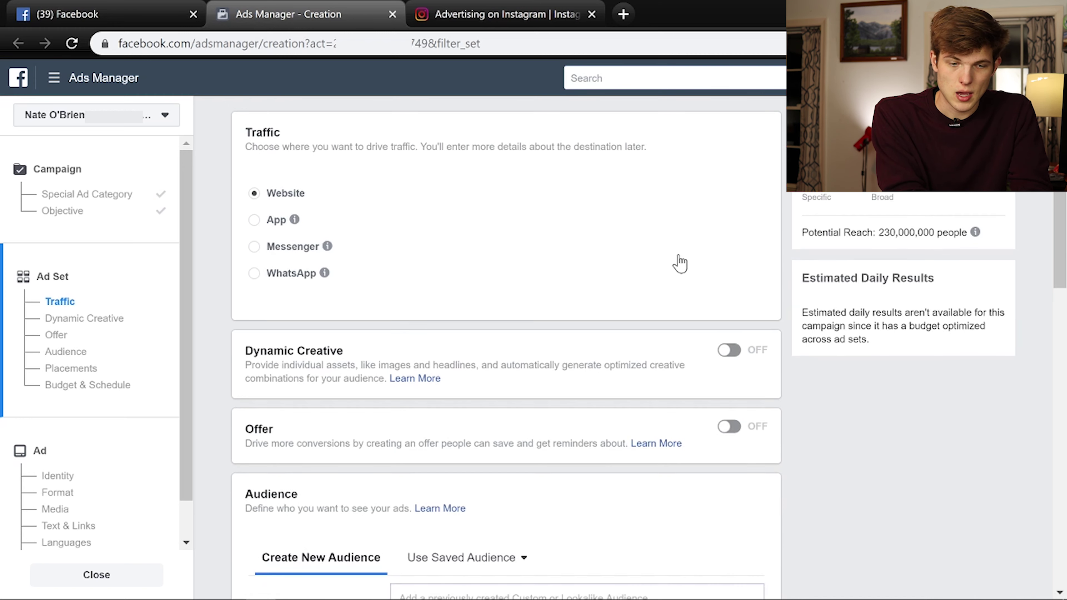
pyautogui.scroll(-3, 719, 307)
pyautogui.scroll(-4, 719, 307)
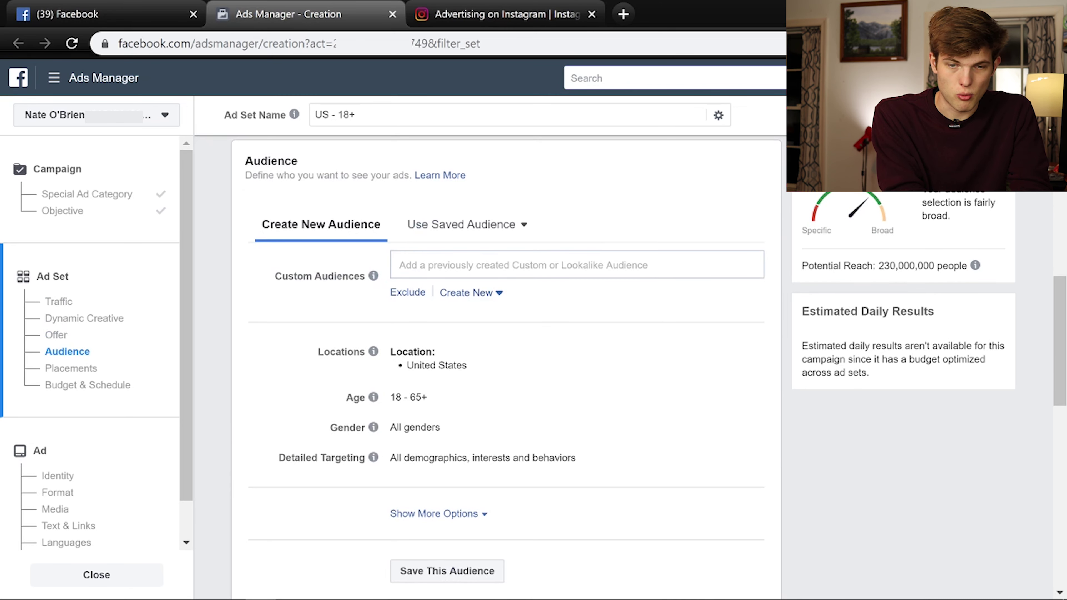
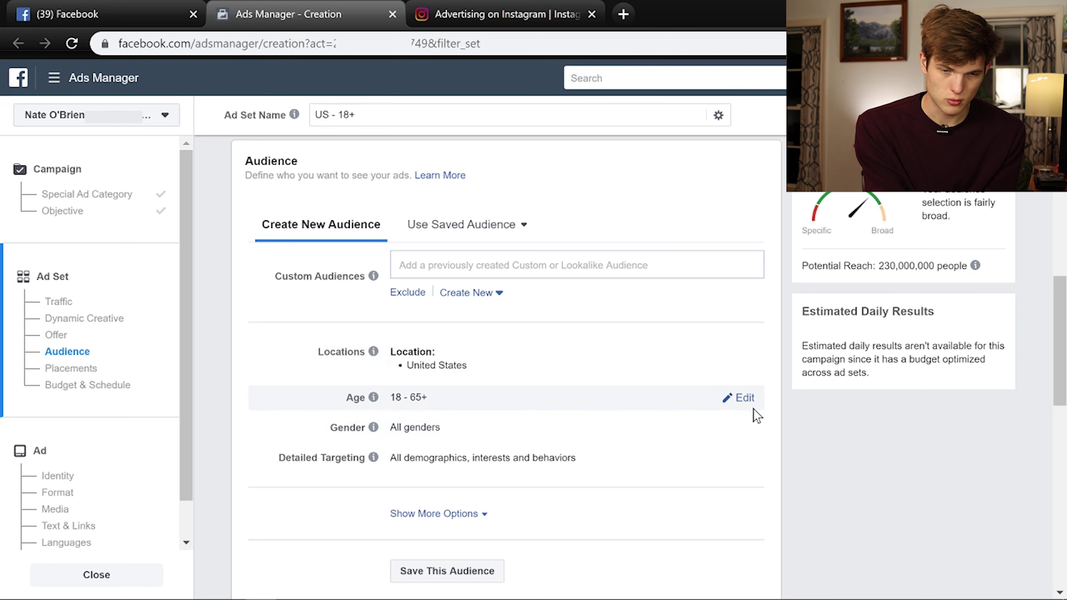
pyautogui.click(745, 398)
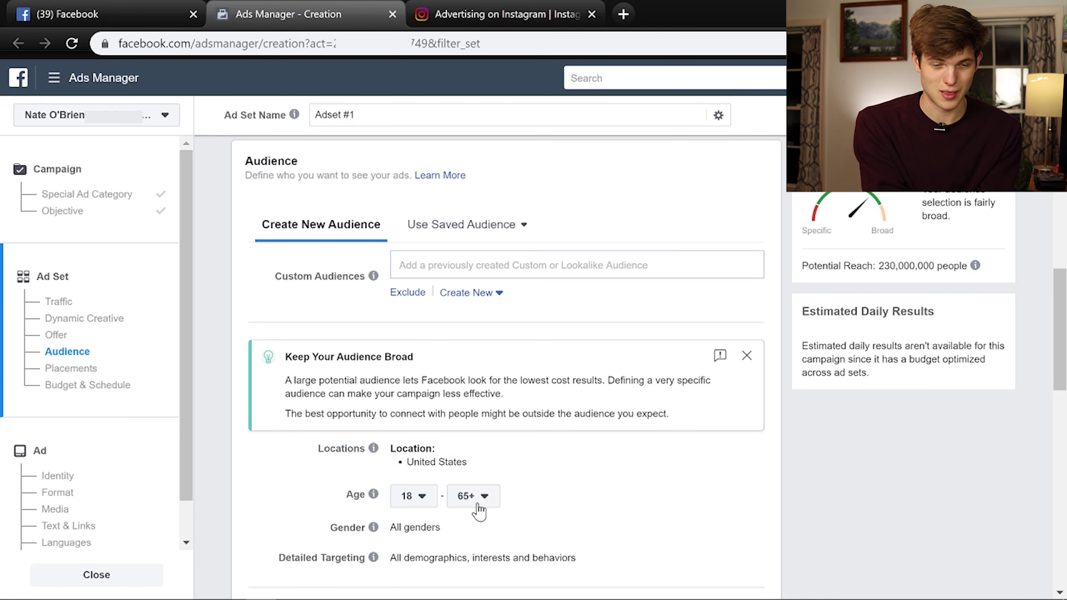
pyautogui.scroll(-2, 571, 449)
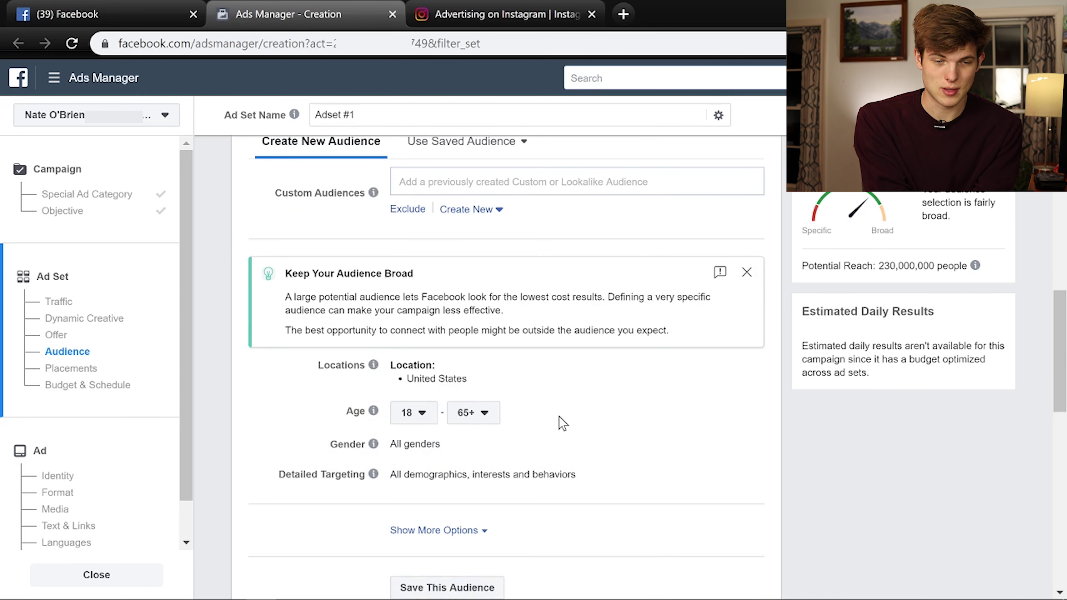
pyautogui.click(483, 412)
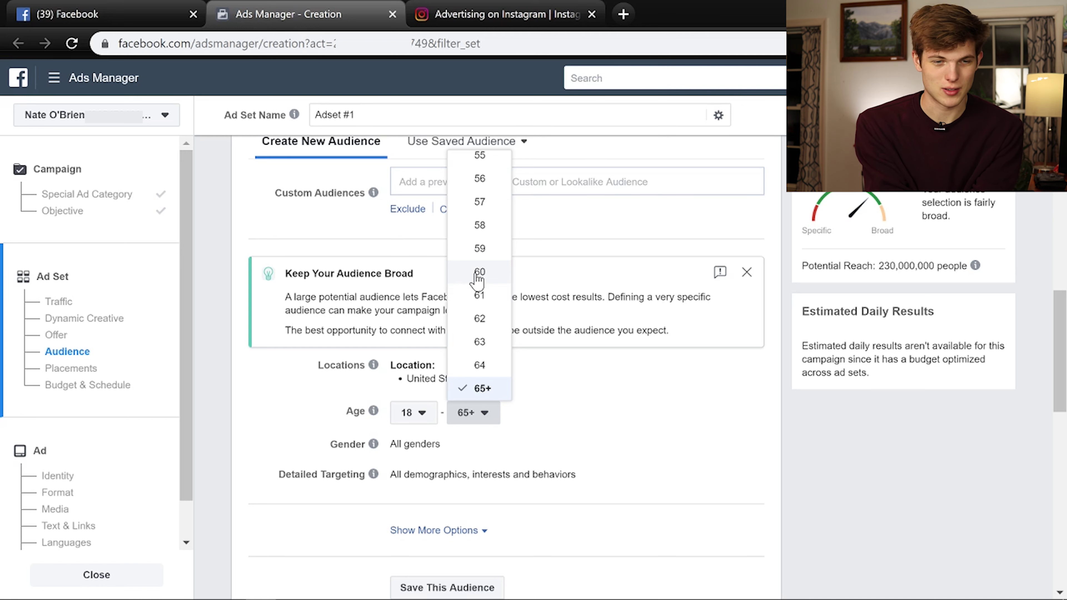
pyautogui.scroll(7, 474, 279)
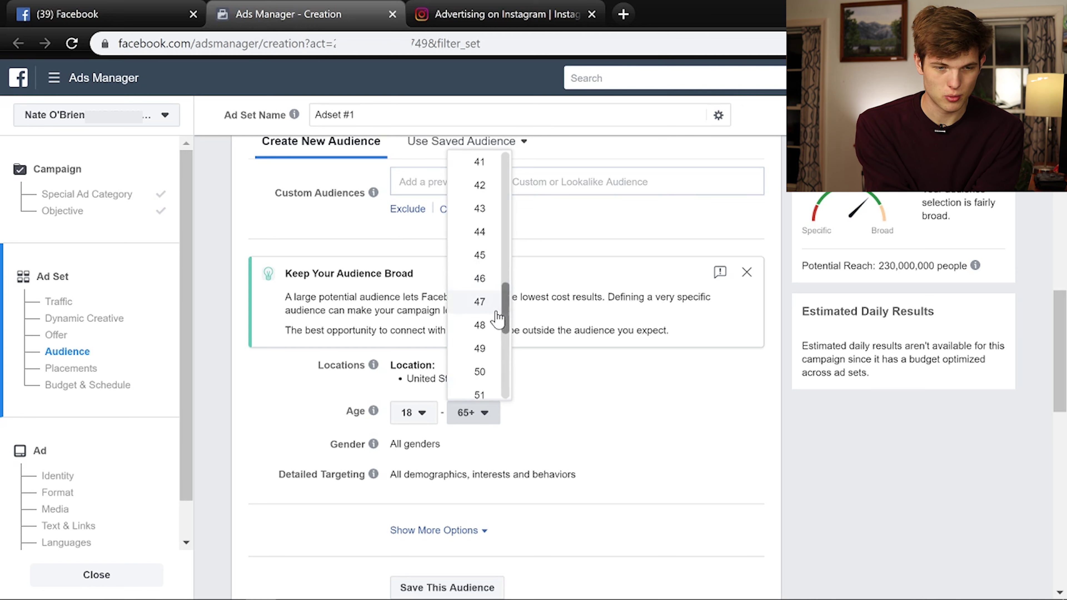
pyautogui.click(479, 371)
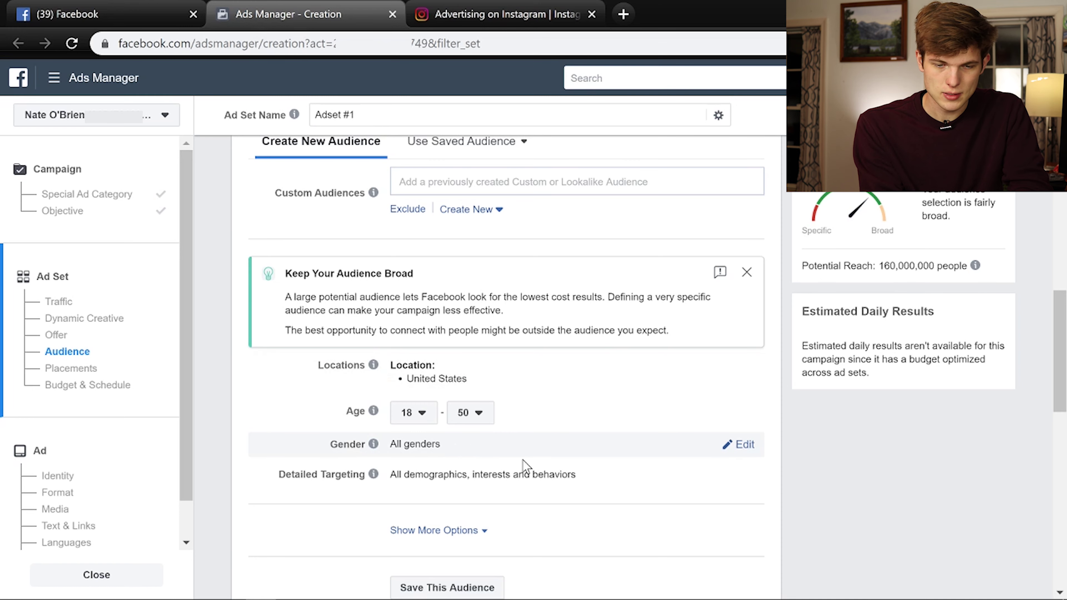
# Open the audience's gender setting for editing, and save the audience under its suggested name.
pyautogui.click(744, 446)
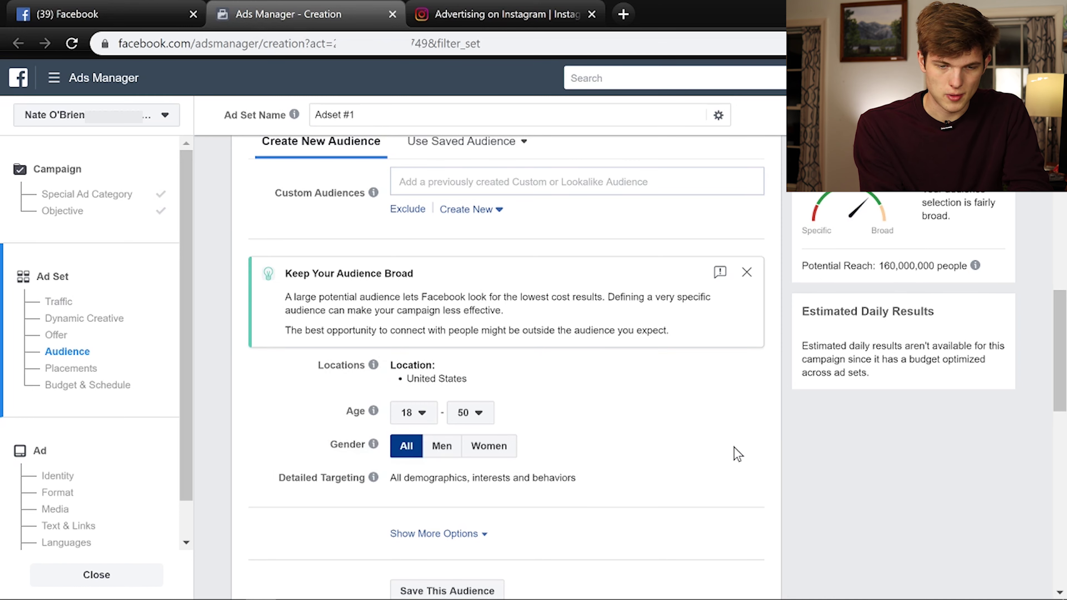
pyautogui.scroll(-2, 708, 469)
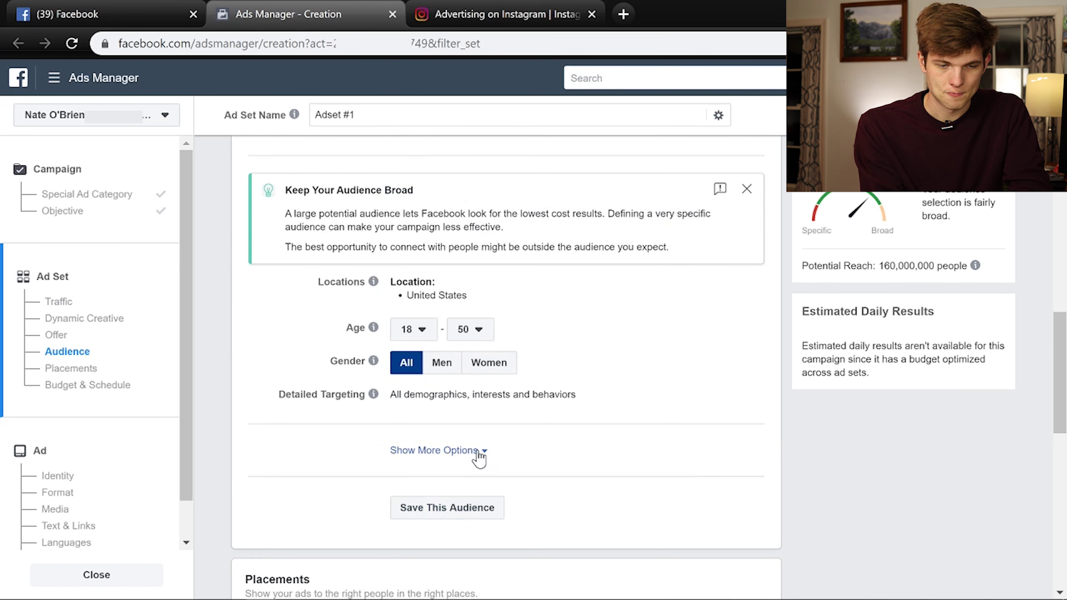
pyautogui.click(448, 513)
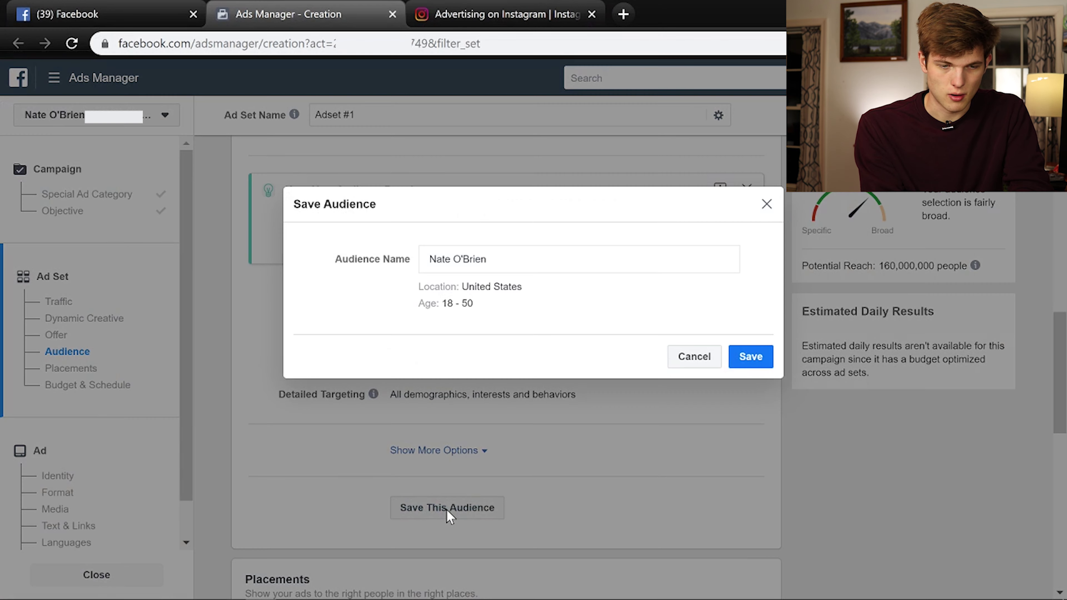
pyautogui.click(750, 356)
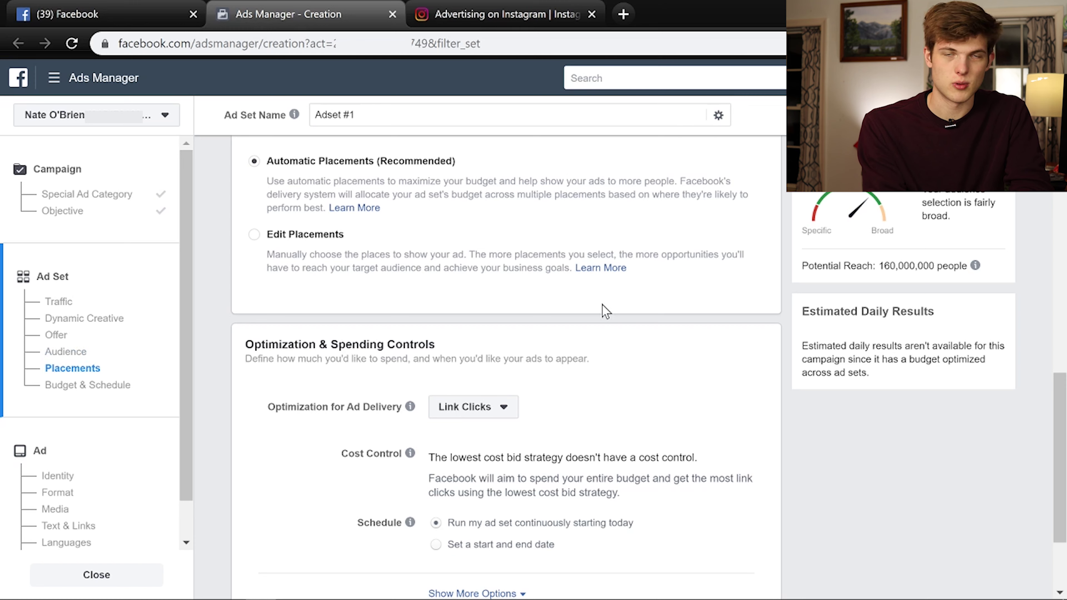
# Switch to manually edited placements and exclude Messenger, Audience Network and Facebook, leaving Instagram as the only platform.
pyautogui.scroll(3, 605, 311)
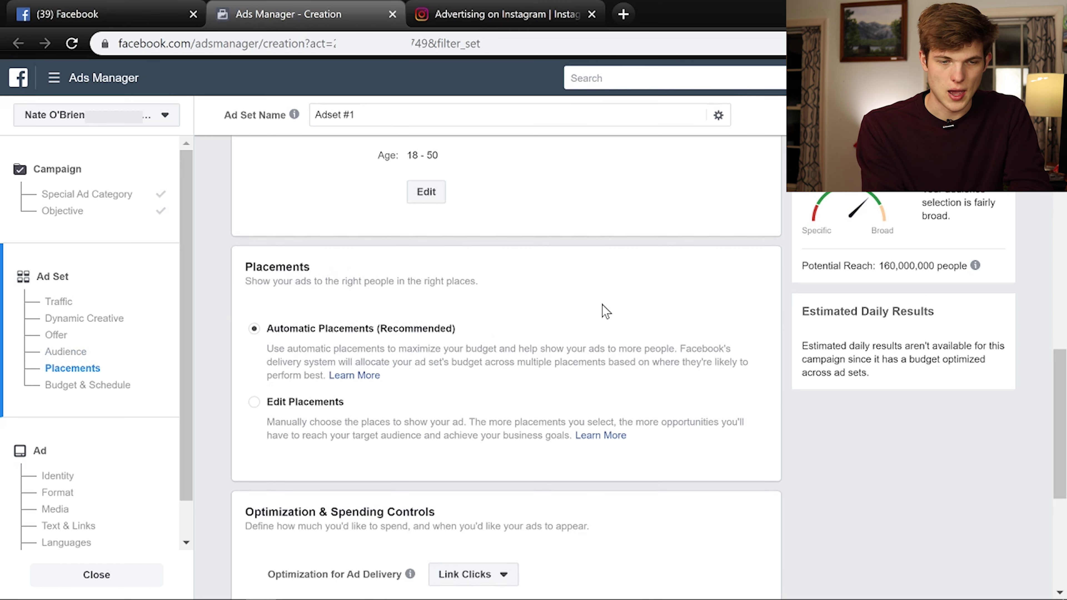
pyautogui.scroll(5, 572, 305)
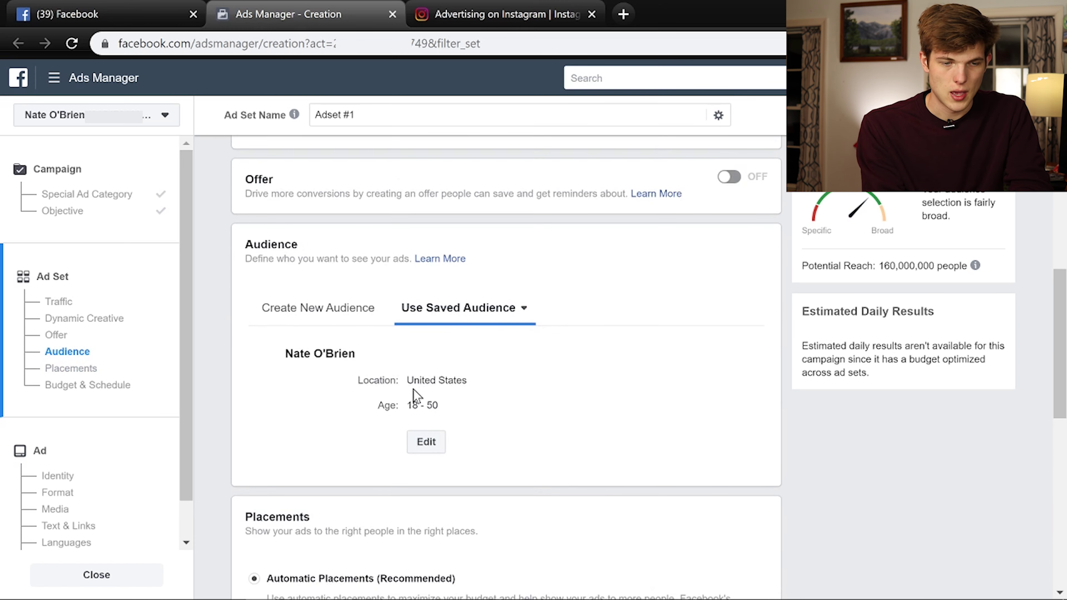
pyautogui.scroll(-5, 428, 441)
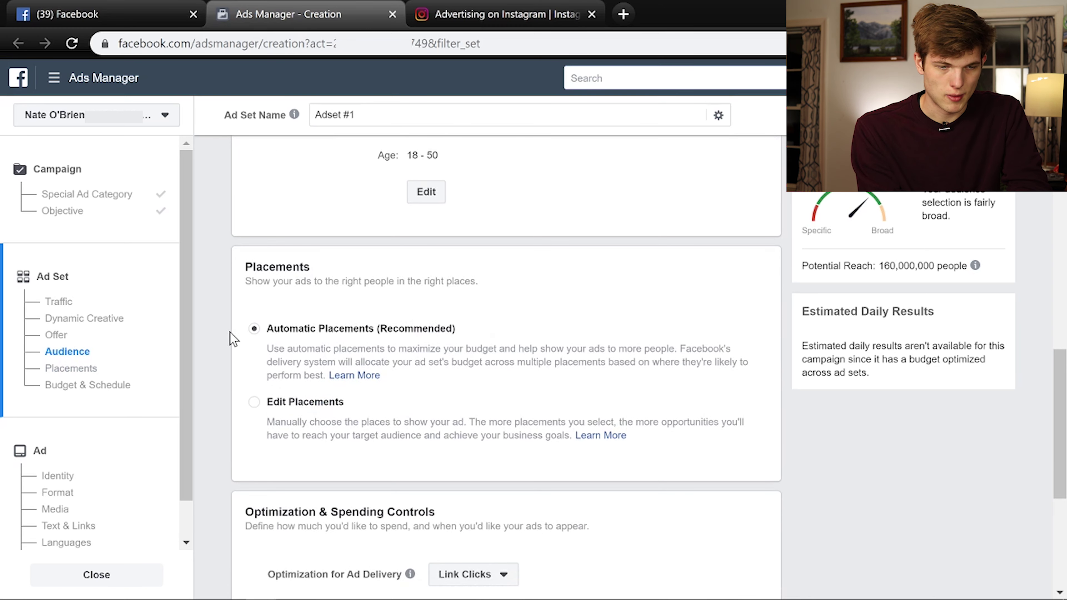
pyautogui.click(254, 402)
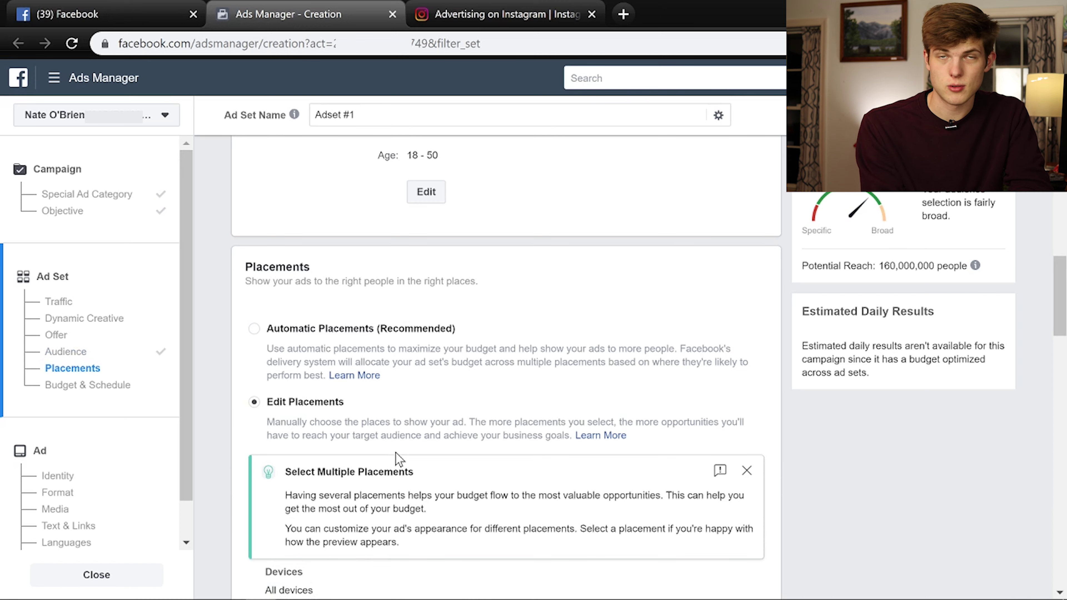
pyautogui.scroll(-2, 398, 458)
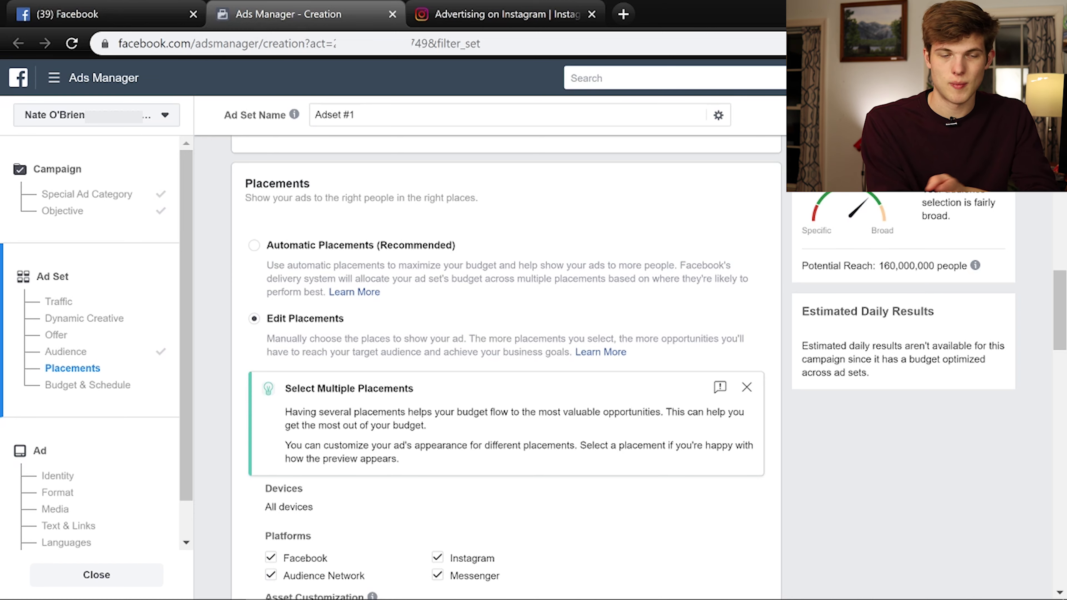
pyautogui.scroll(-2, 281, 467)
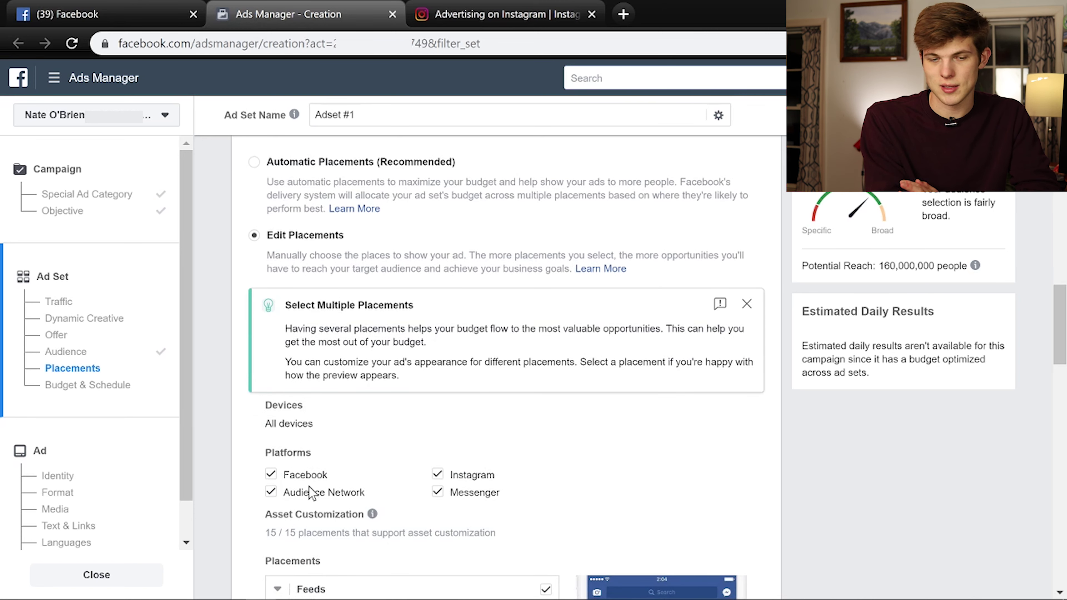
pyautogui.click(413, 496)
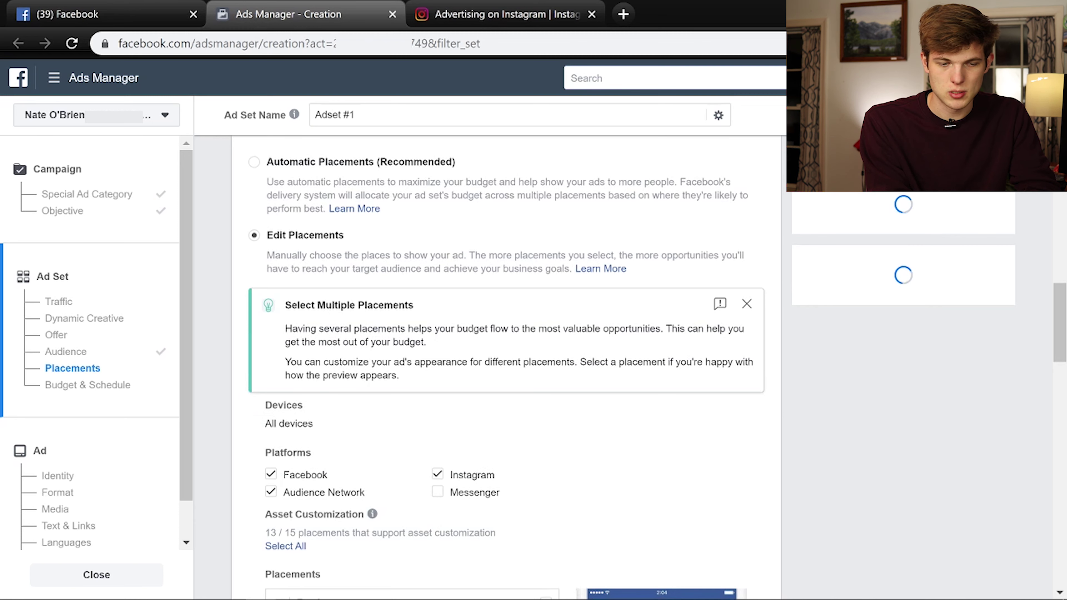
pyautogui.click(270, 493)
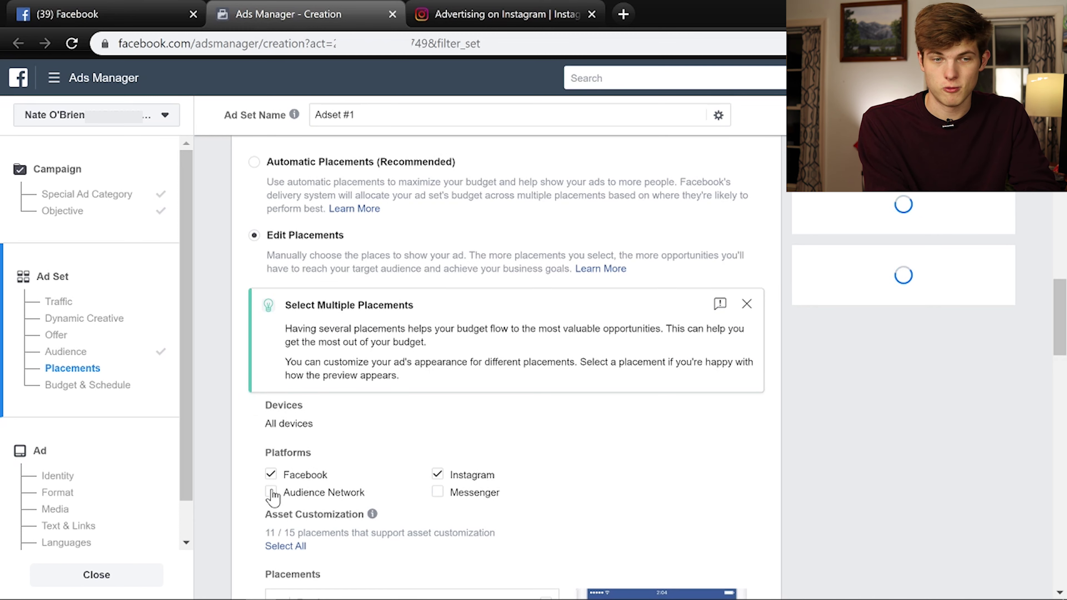
pyautogui.click(271, 475)
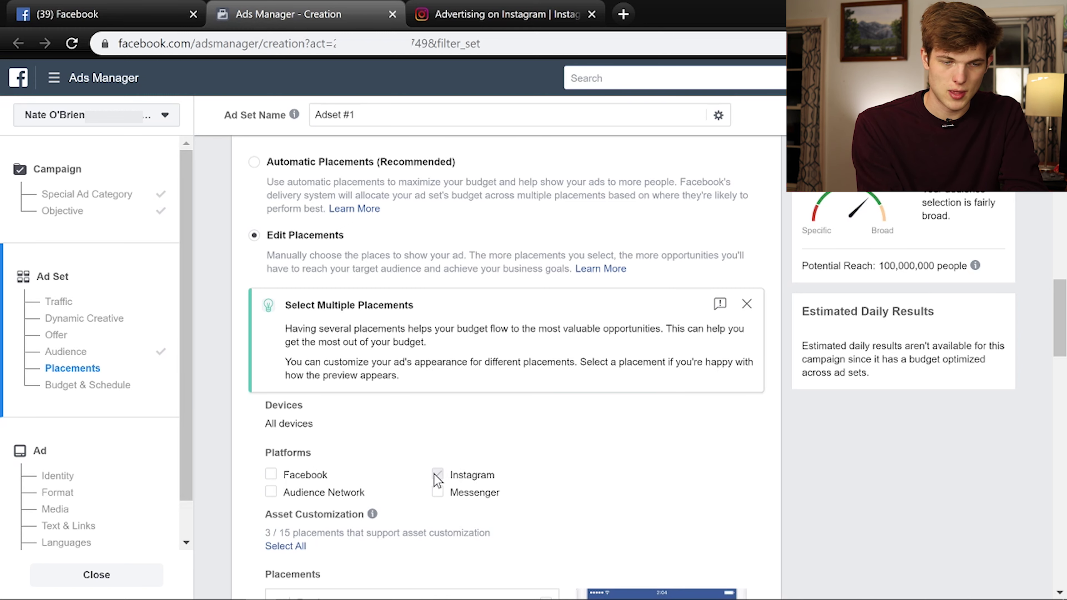
# Remove Instagram Stories from the ad placements, keeping Instagram Feed and Instagram Explore selected.
pyautogui.scroll(-2, 459, 495)
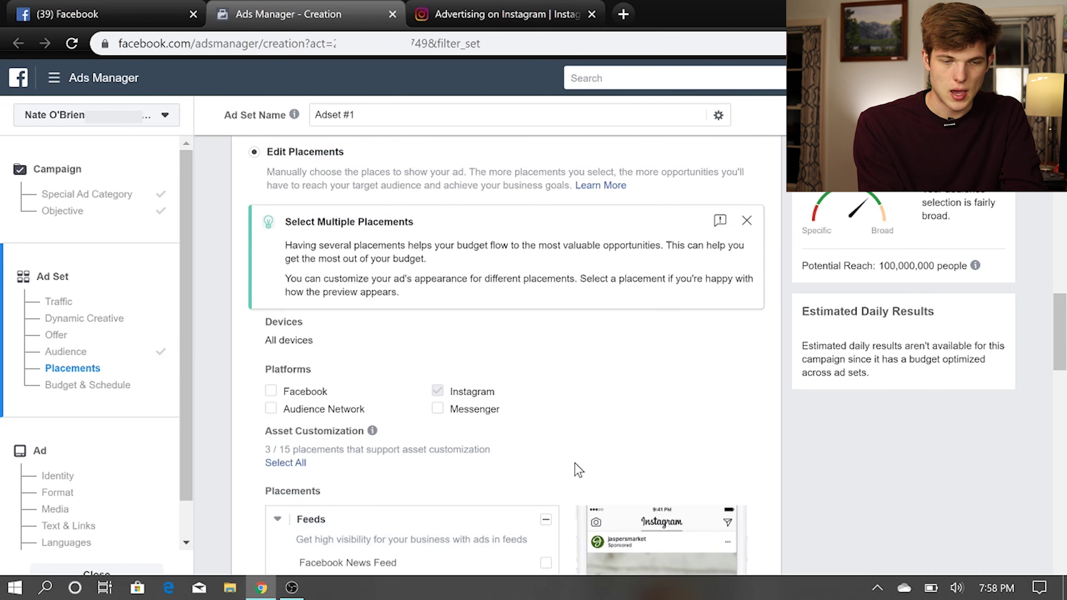
pyautogui.scroll(-4, 574, 463)
pyautogui.scroll(-2, 547, 345)
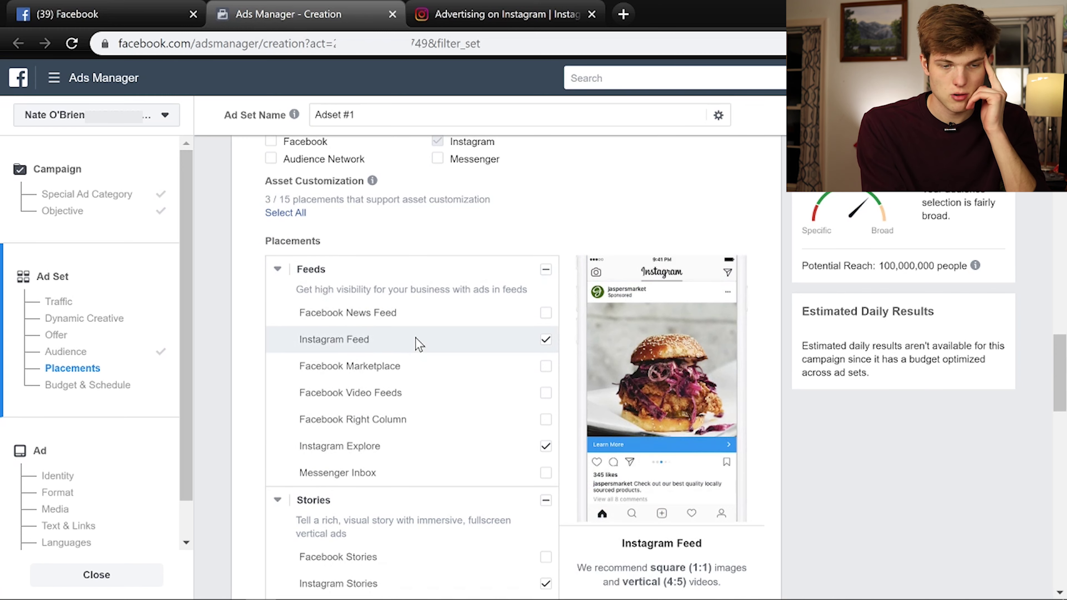
pyautogui.scroll(-2, 419, 344)
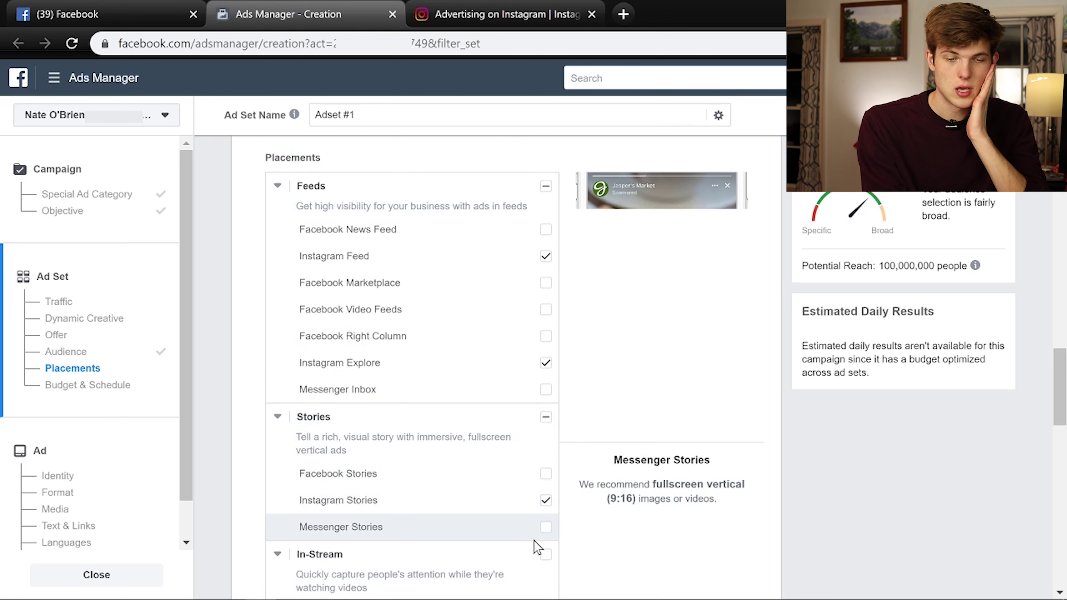
pyautogui.click(546, 501)
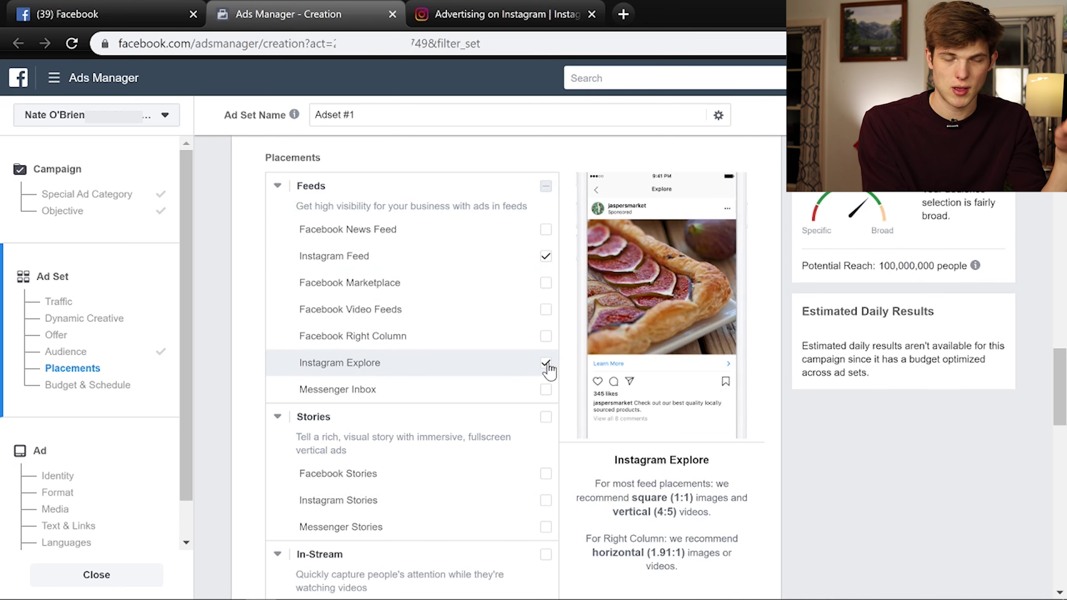
# Choose Link Clicks as the ad delivery optimization and schedule the ad set with a start and end date.
pyautogui.scroll(-4, 441, 399)
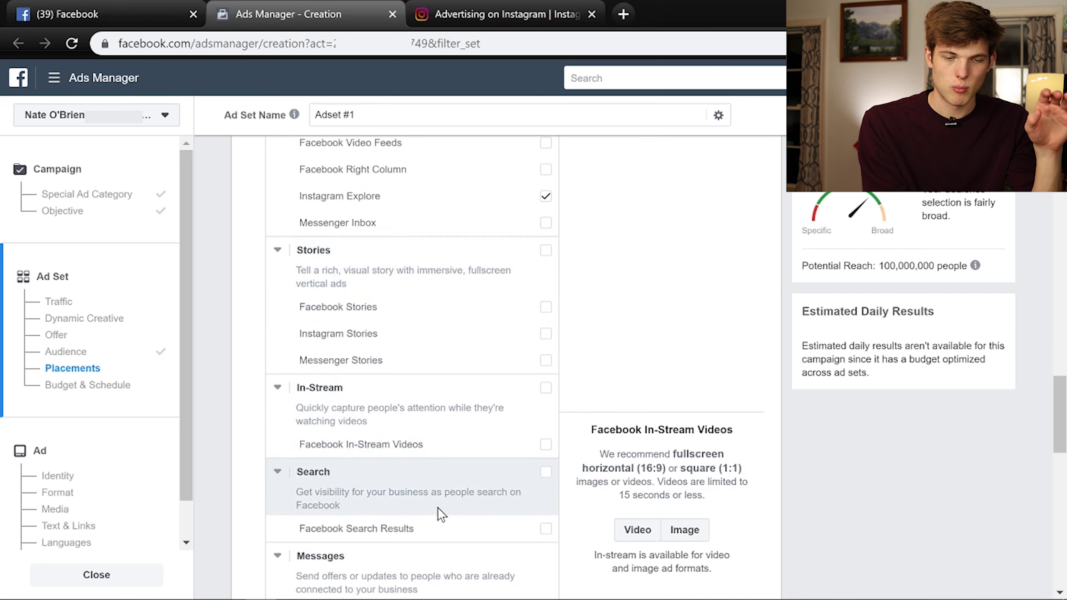
pyautogui.scroll(-8, 441, 513)
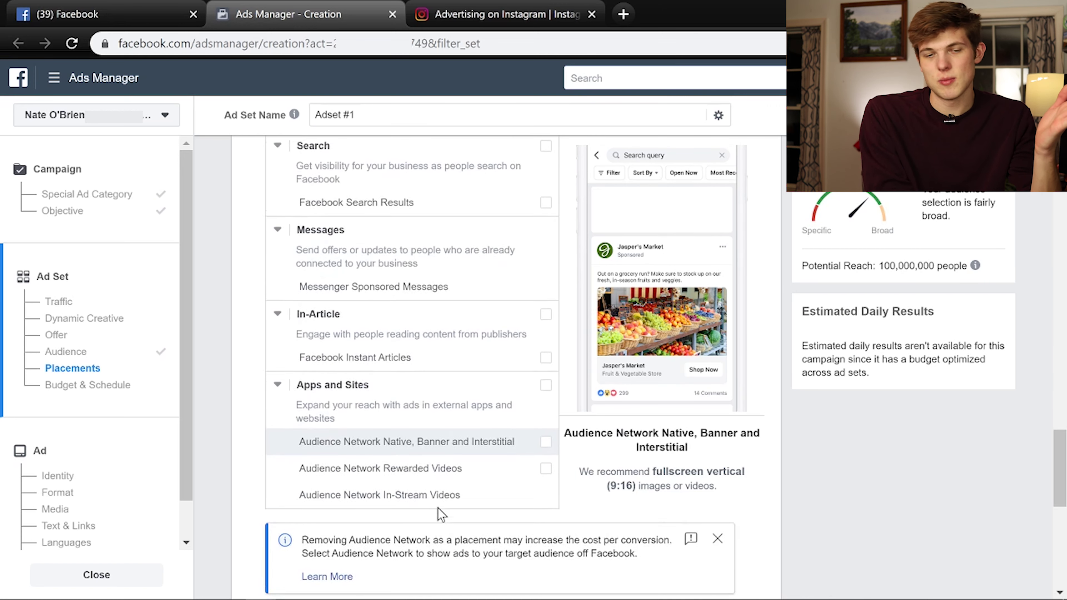
pyautogui.scroll(-3, 439, 513)
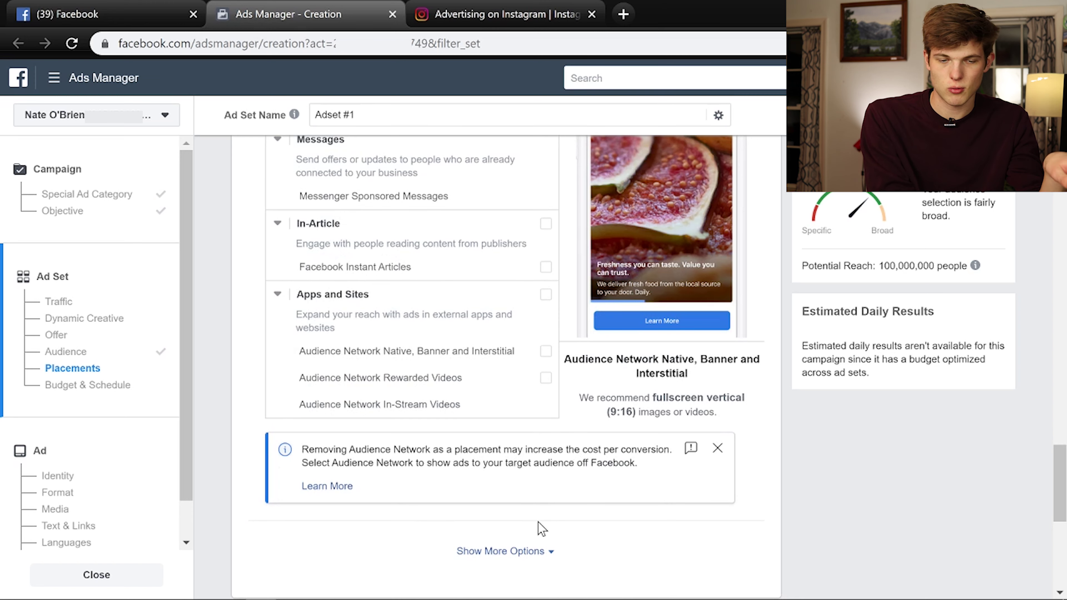
pyautogui.scroll(-8, 538, 522)
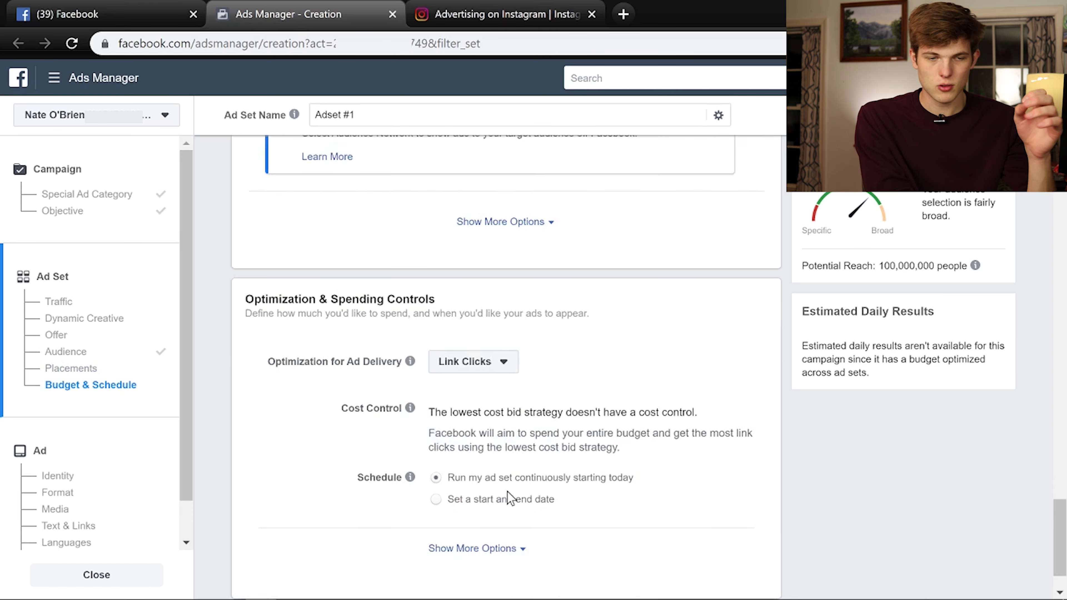
pyautogui.scroll(-2, 508, 497)
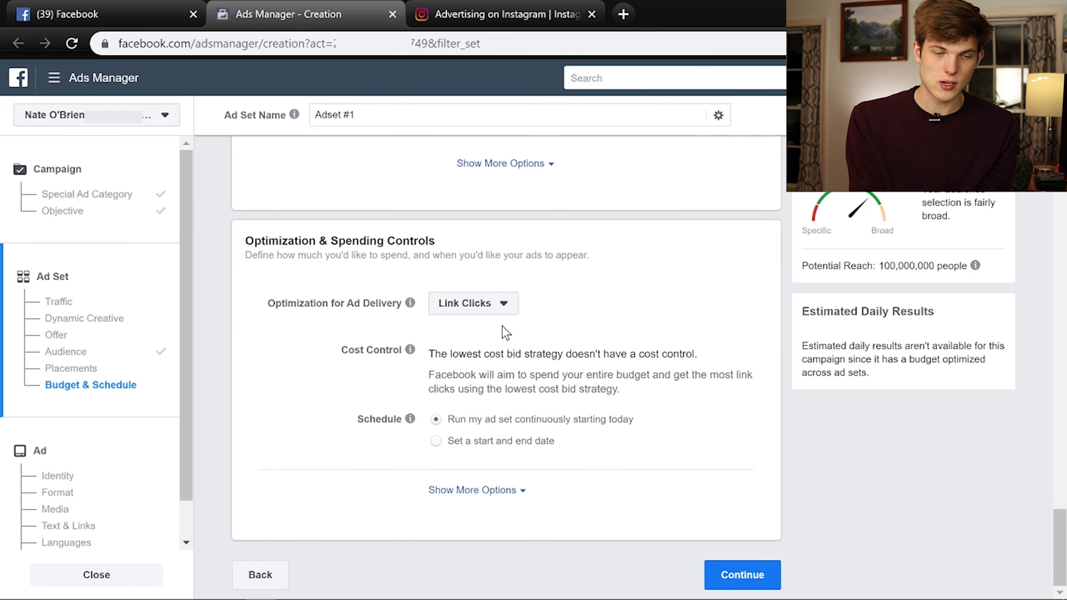
pyautogui.scroll(8, 461, 285)
pyautogui.scroll(-6, 461, 336)
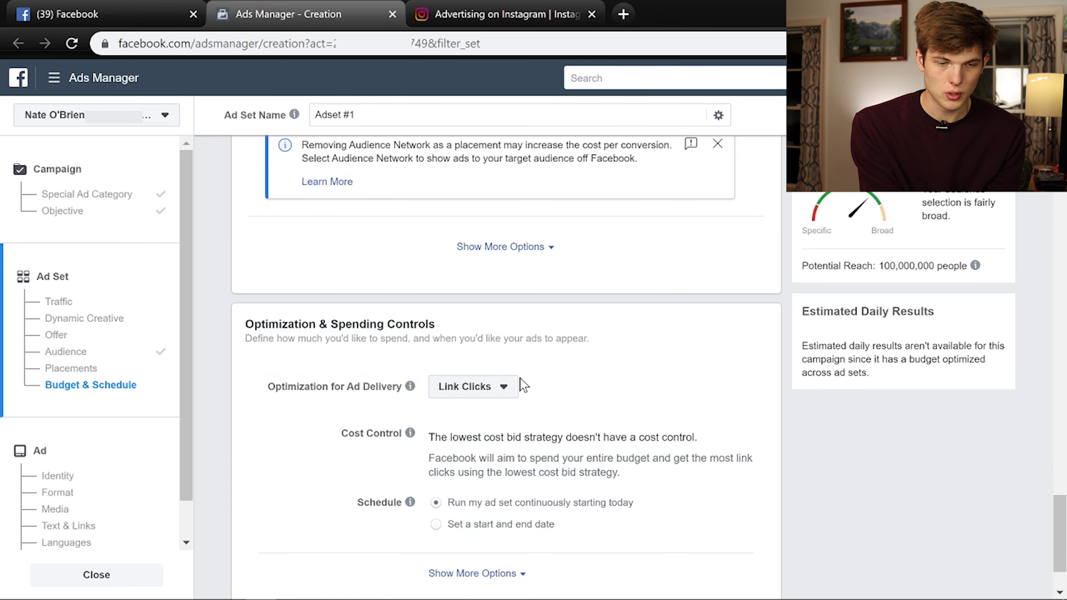
pyautogui.scroll(-2, 519, 380)
pyautogui.click(453, 303)
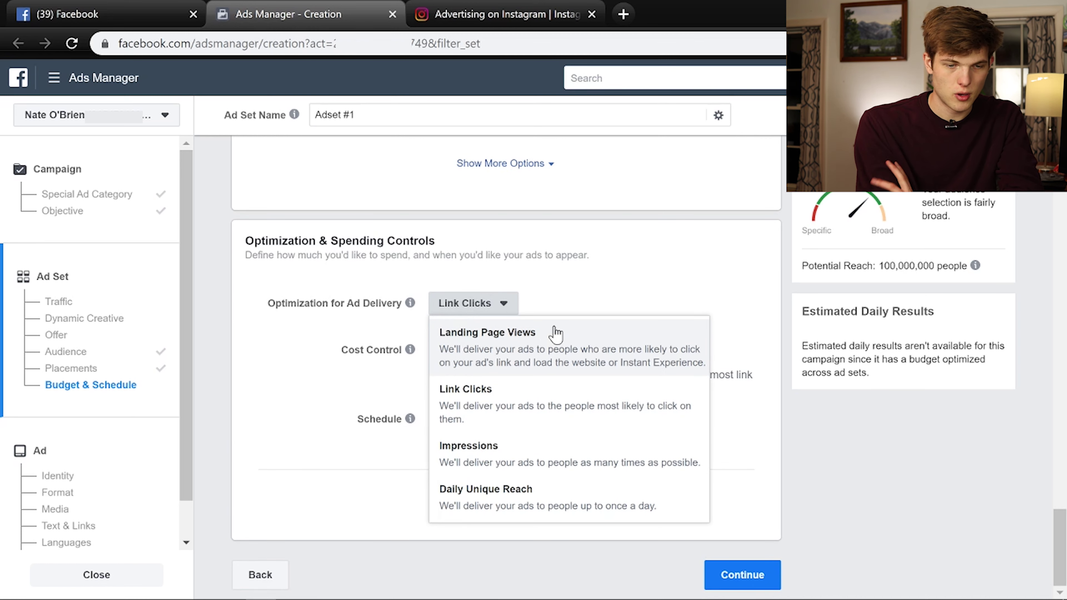
pyautogui.click(568, 397)
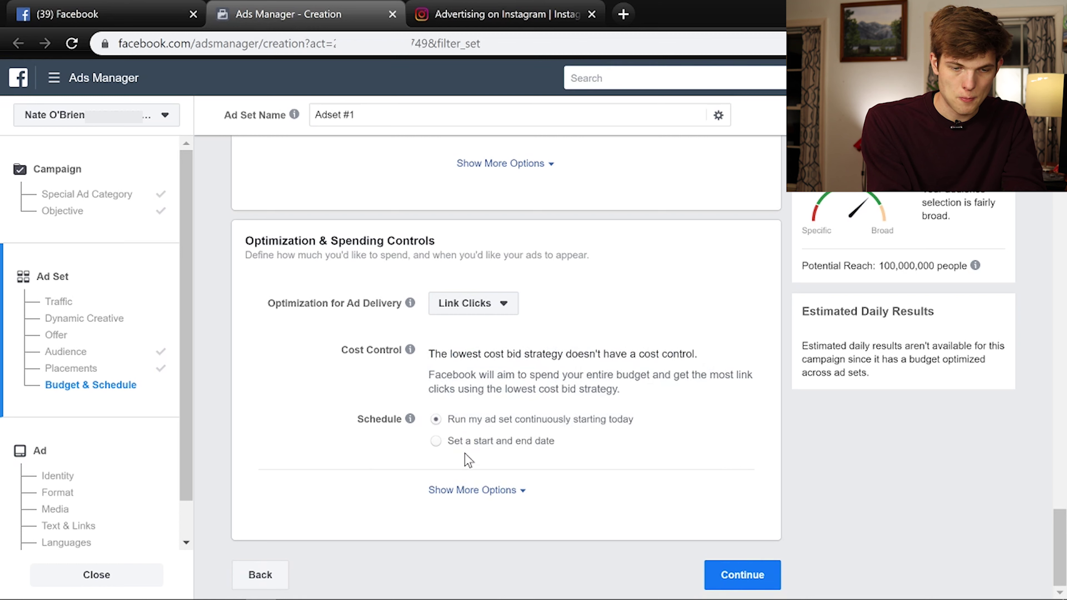
pyautogui.click(436, 441)
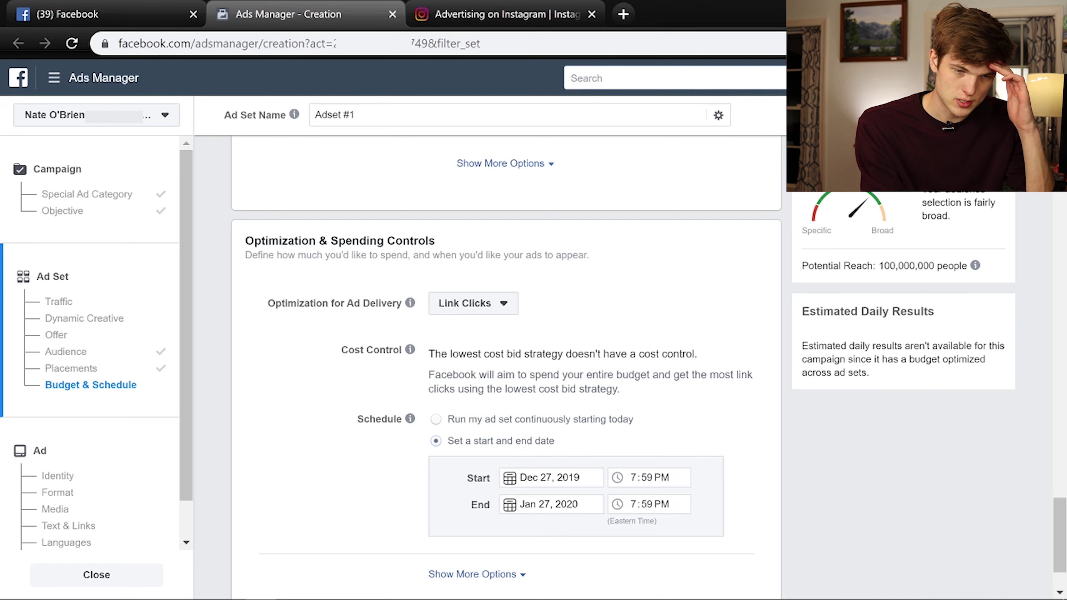
pyautogui.scroll(-2, 521, 353)
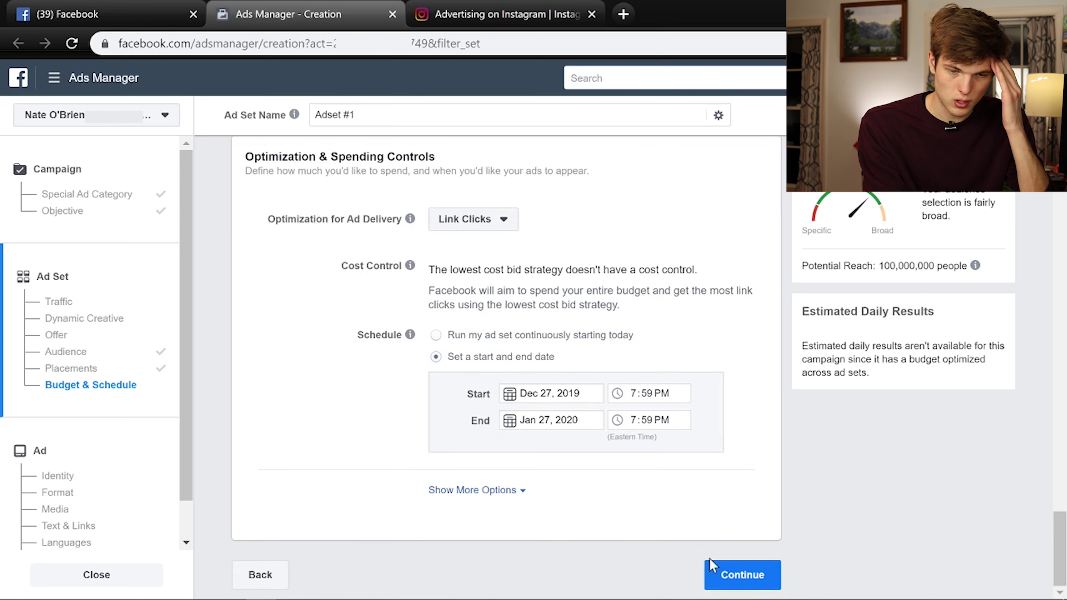
# Continue from the ad set to the ad level and name the ad "Carousel Ad #1".
pyautogui.click(742, 576)
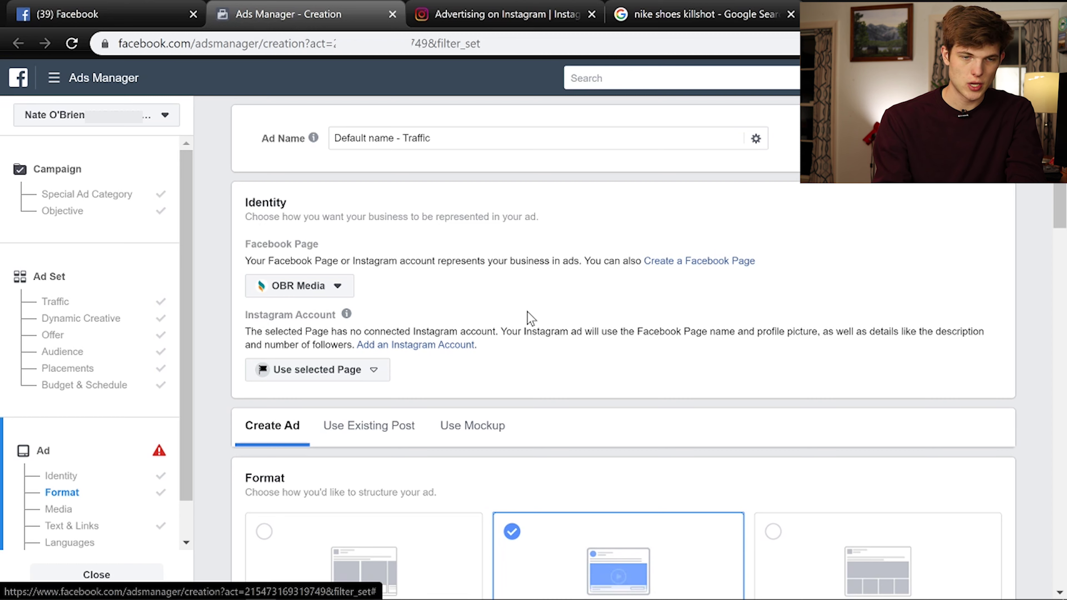
pyautogui.tripleClick(336, 138)
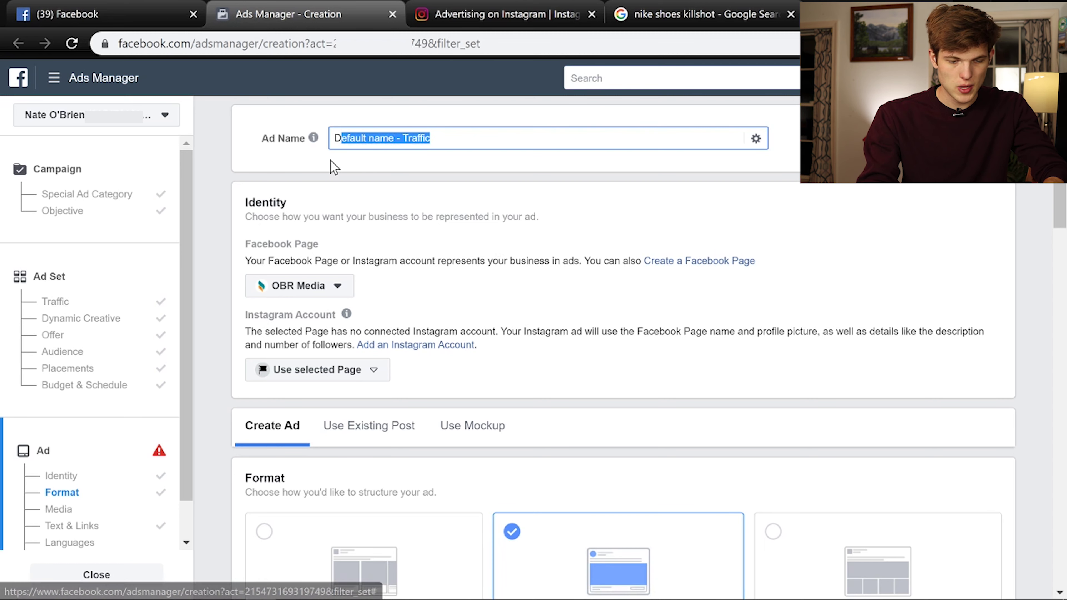
pyautogui.press('BackSpace')
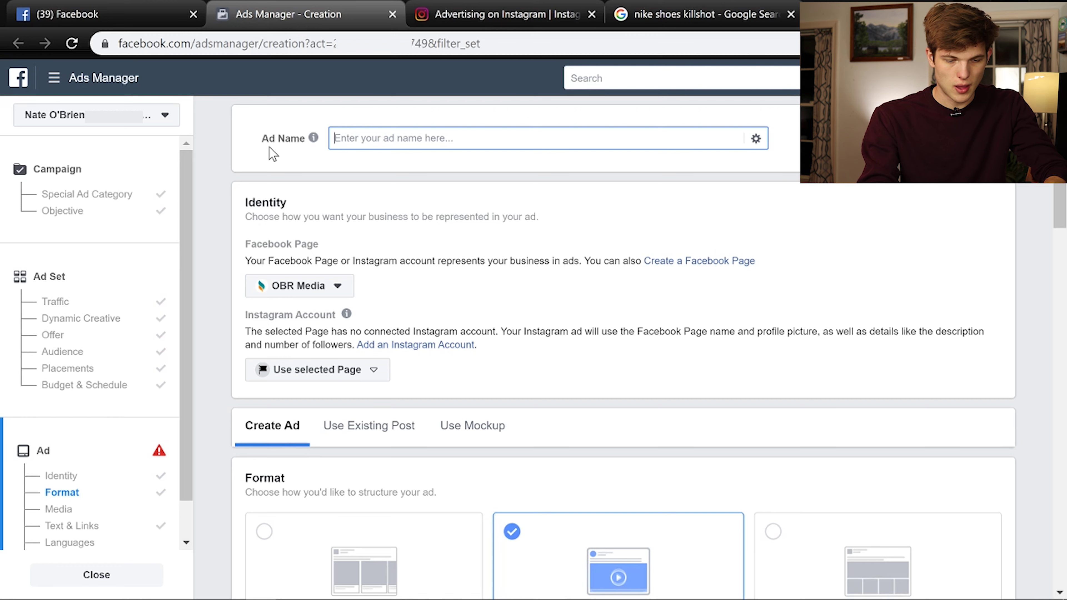
pyautogui.write('Carou')
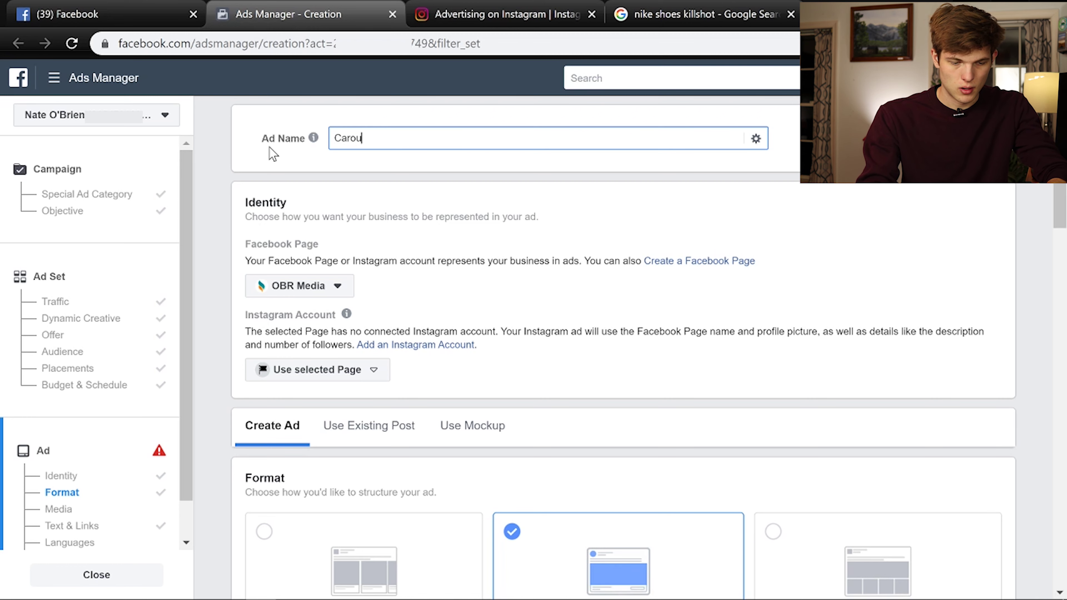
pyautogui.write('sel Ad #1')
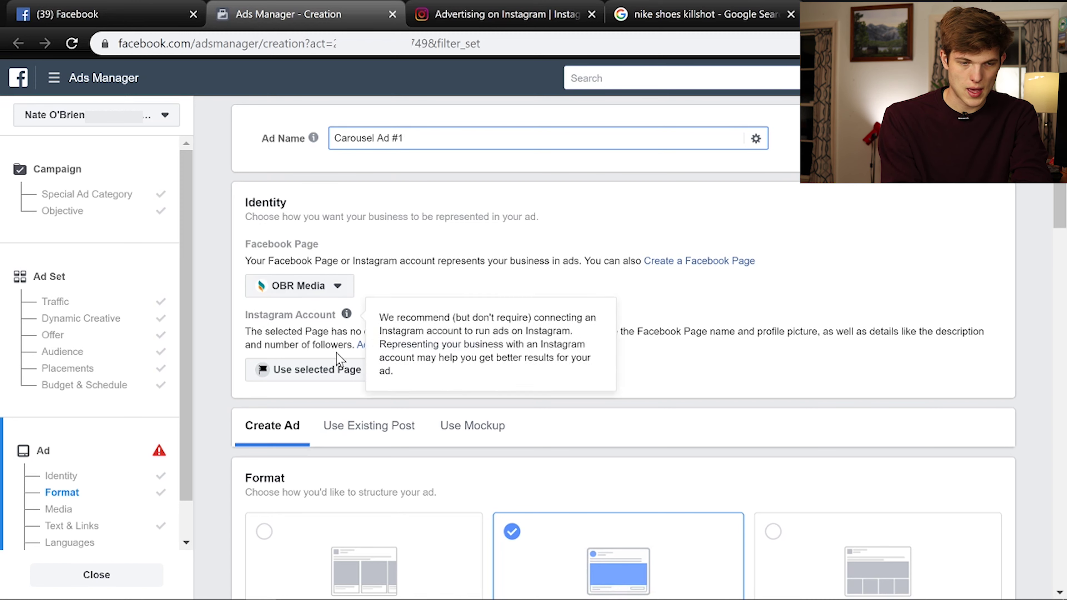
# Choose Carousel as the ad format.
pyautogui.scroll(-3, 348, 366)
pyautogui.scroll(-3, 354, 374)
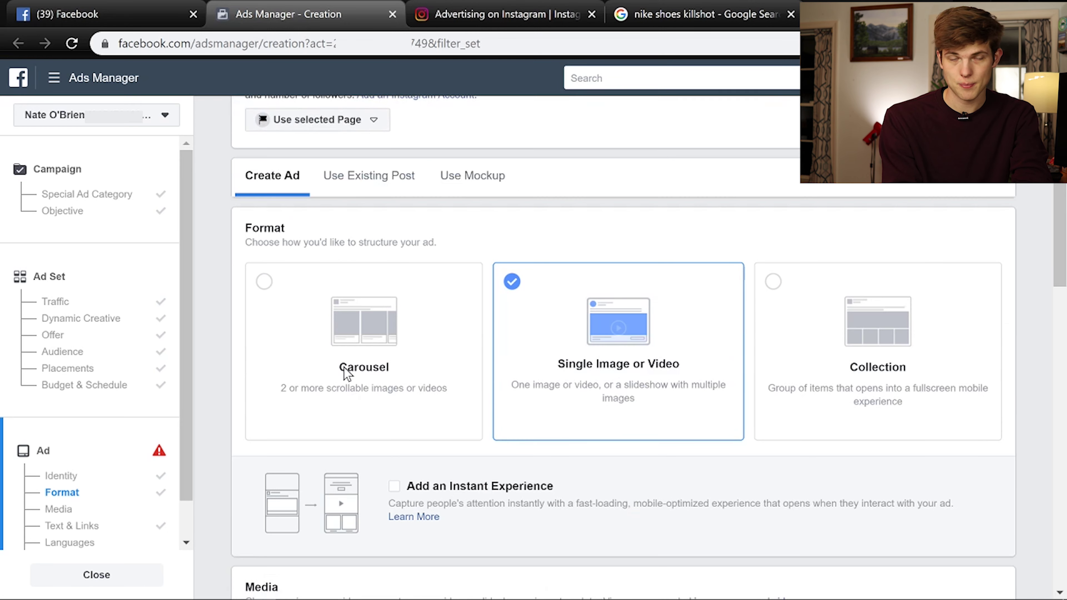
pyautogui.click(274, 294)
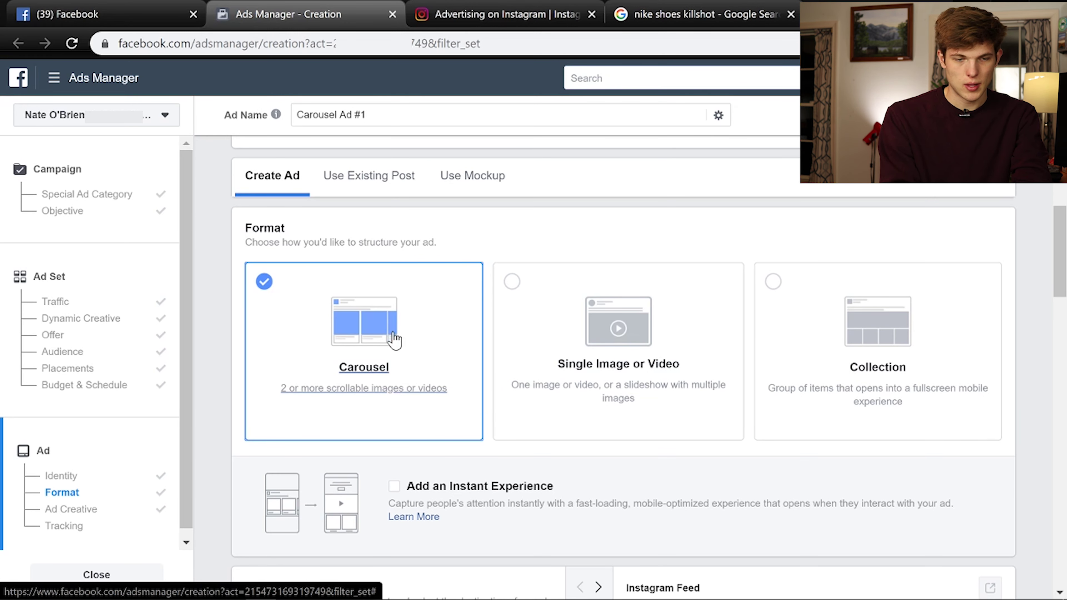
# Upload the killshot-alternatives and 71HgWRzTUYL shoe images, and use l8iyttm7lw301.jpg as the first carousel card's image.
pyautogui.scroll(-5, 422, 353)
pyautogui.scroll(-3, 421, 356)
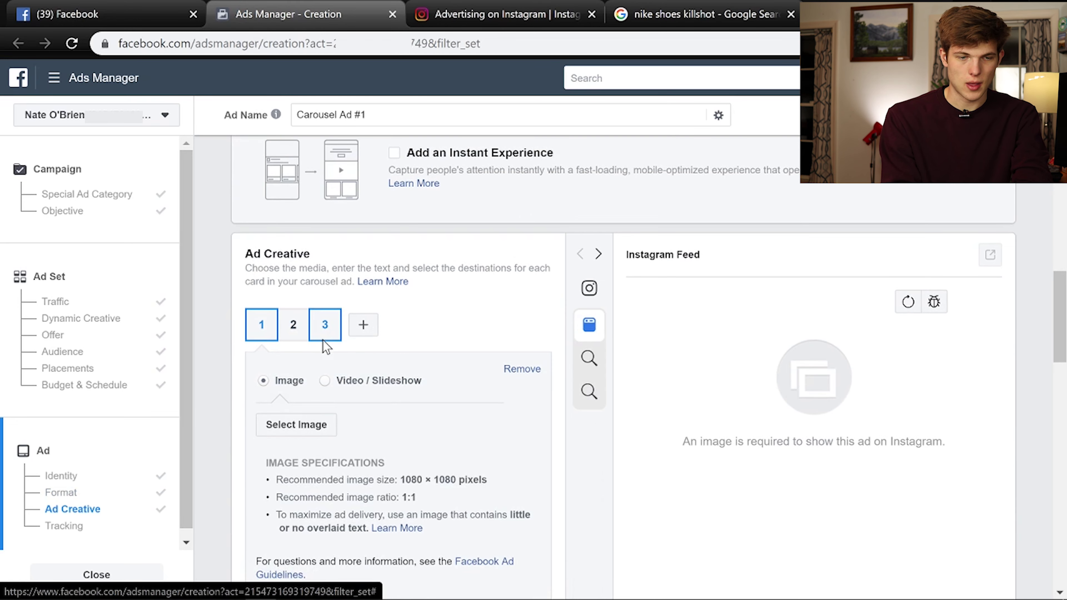
pyautogui.scroll(-2, 393, 296)
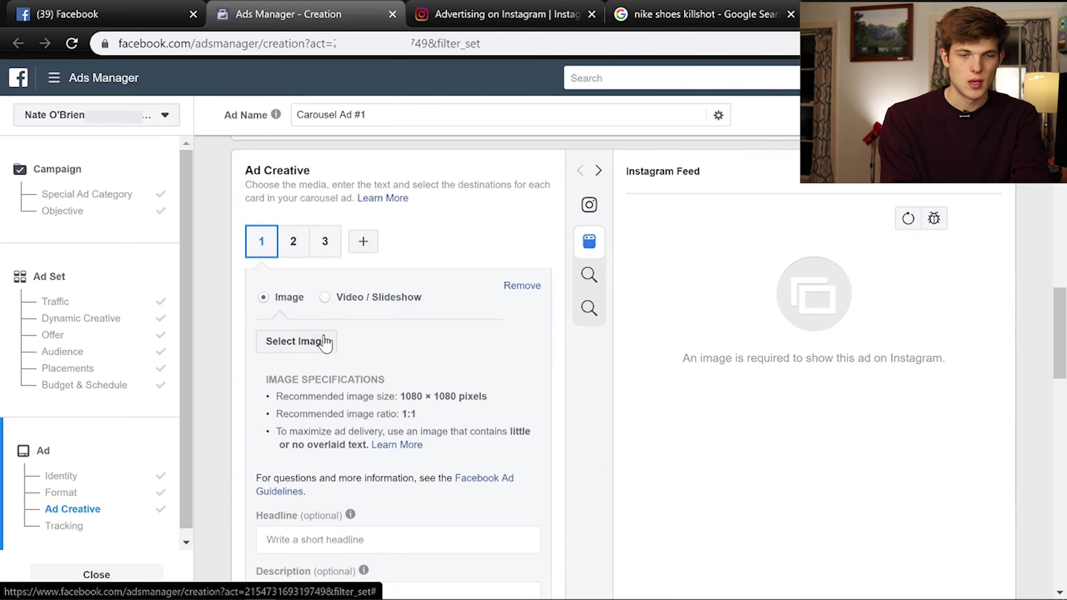
pyautogui.scroll(-2, 321, 341)
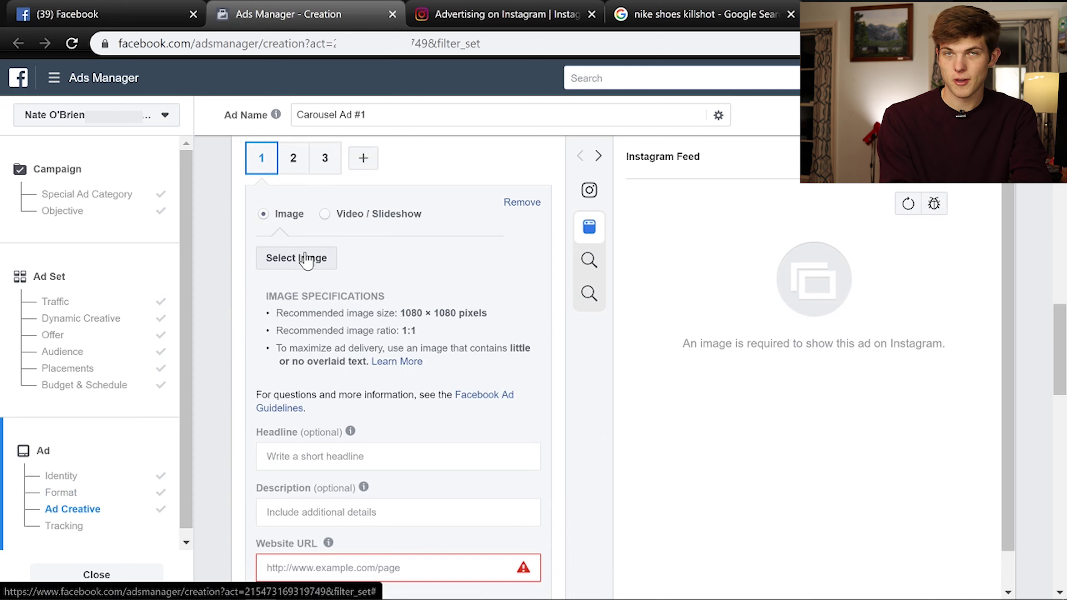
pyautogui.click(305, 258)
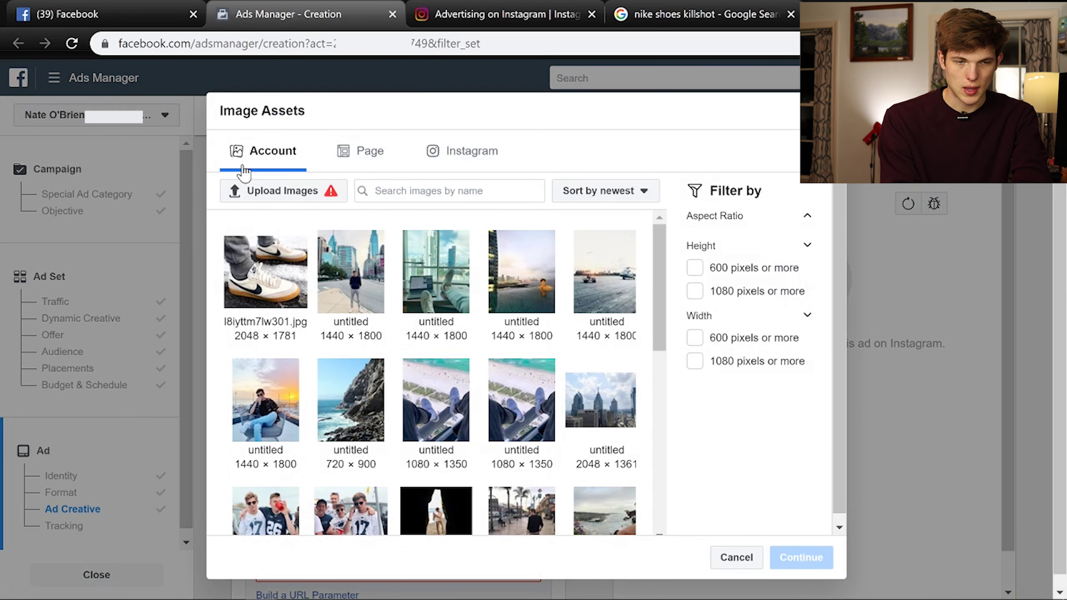
pyautogui.click(271, 192)
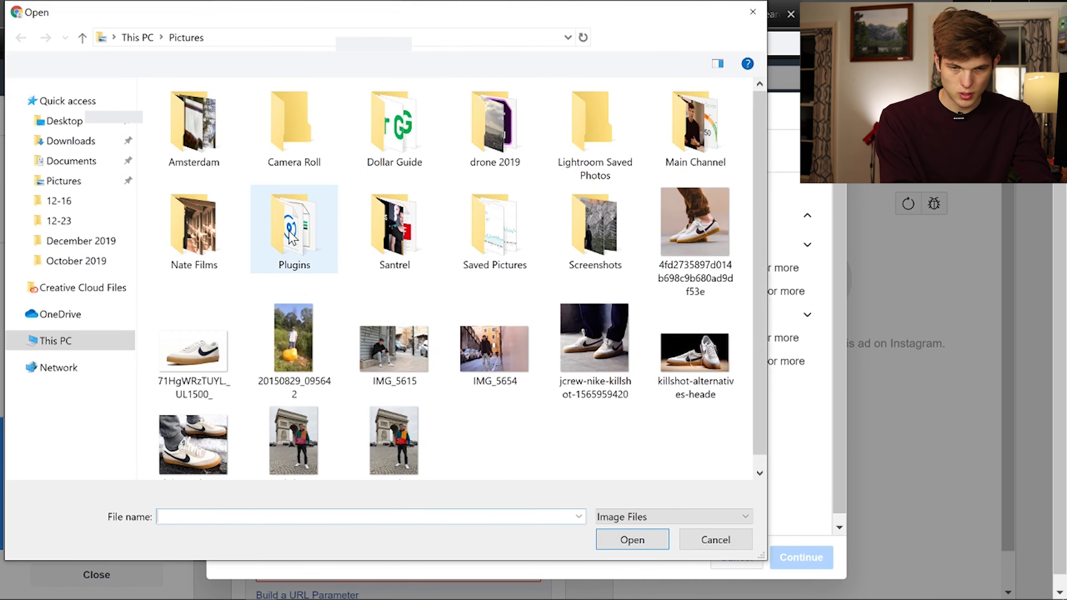
pyautogui.click(704, 352)
pyautogui.click(653, 540)
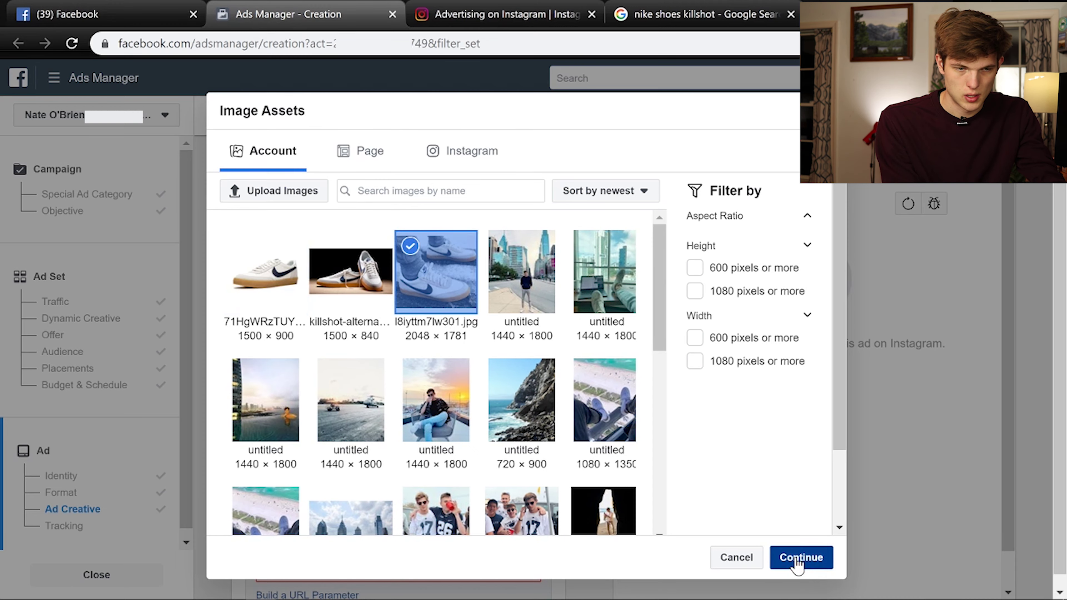
pyautogui.click(799, 558)
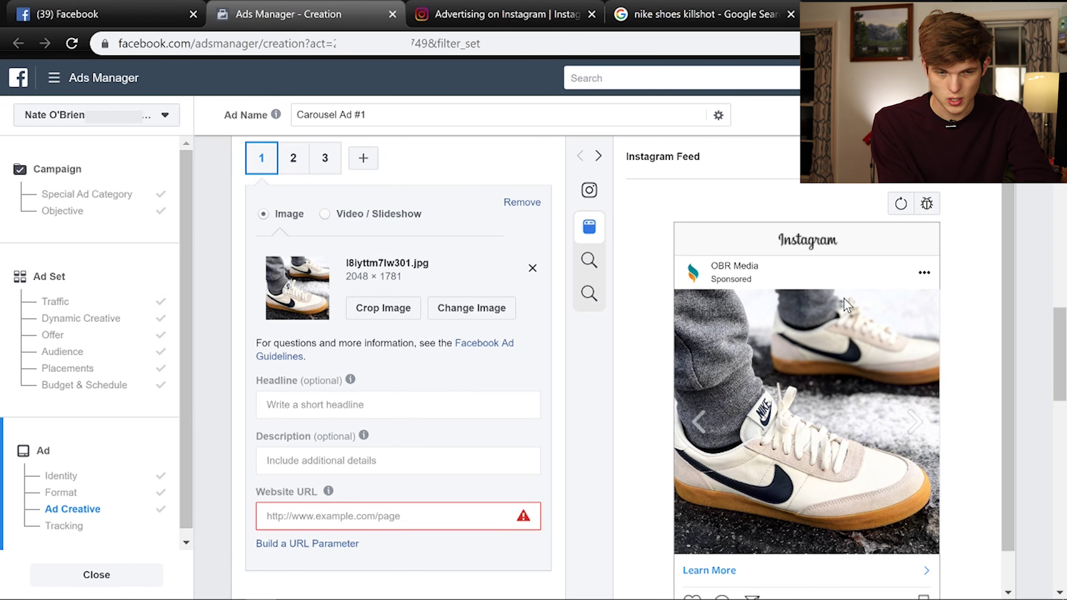
pyautogui.scroll(-5, 840, 406)
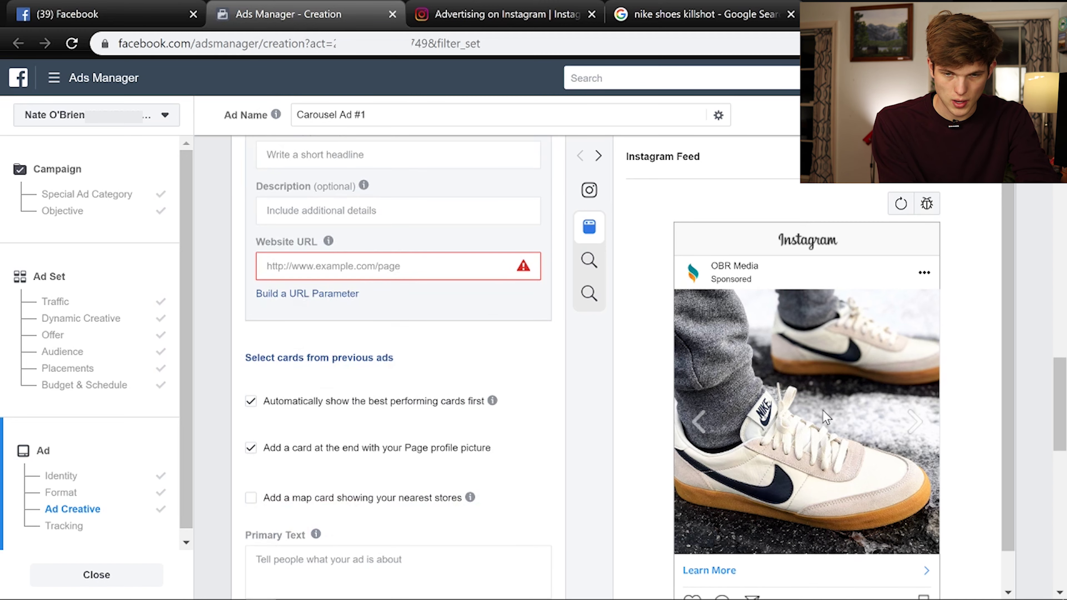
pyautogui.scroll(12, 823, 410)
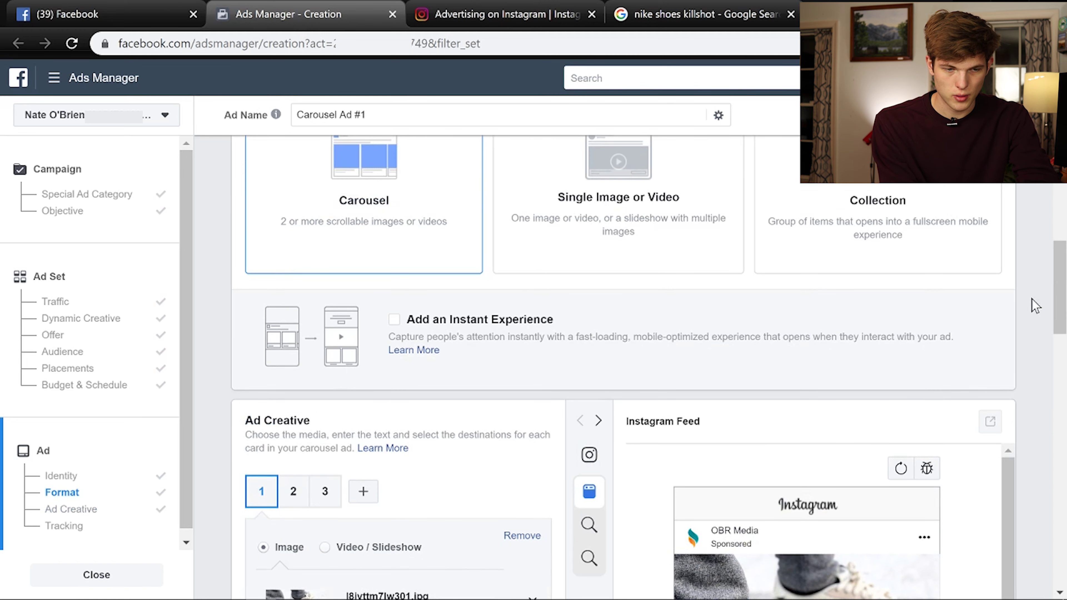
pyautogui.scroll(-8, 640, 280)
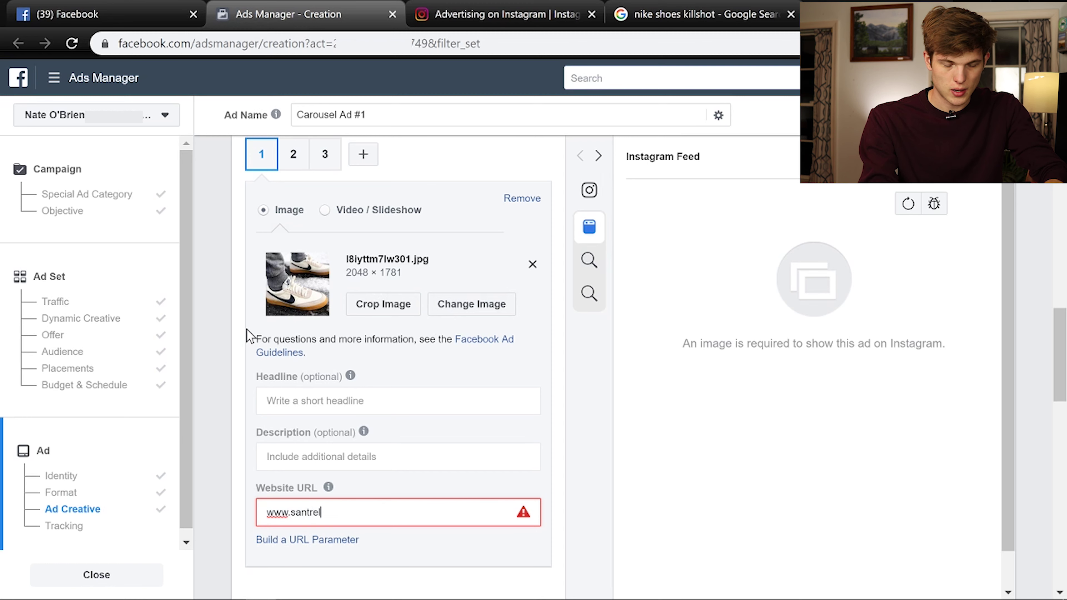
pyautogui.write('shoes.com')
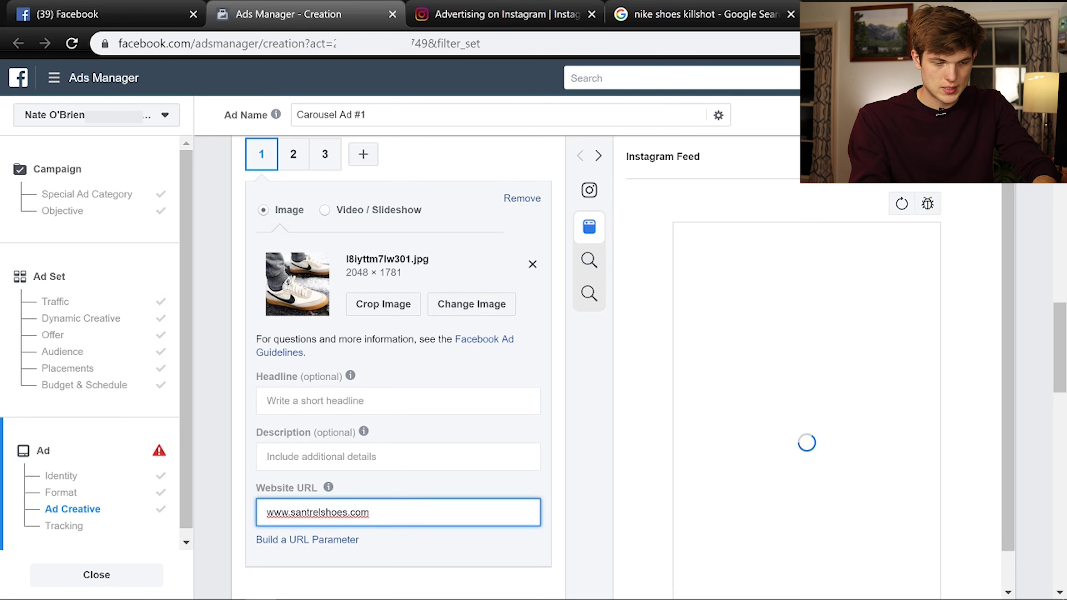
# Enter "Memorial Day Sale 40% STOREWIDE" as the first carousel card's description.
pyautogui.click(398, 456)
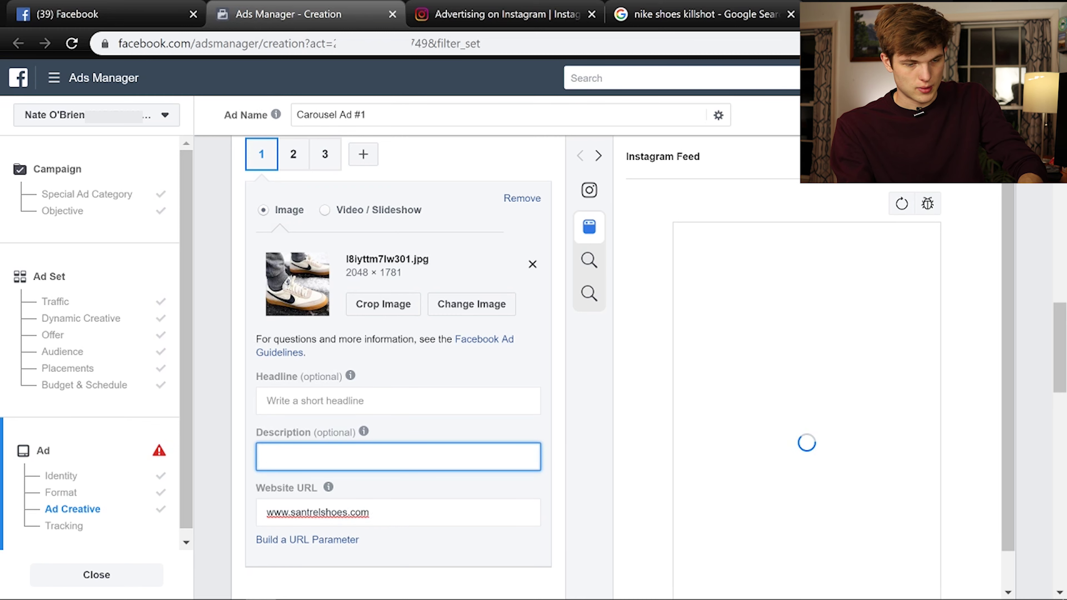
pyautogui.write('All')
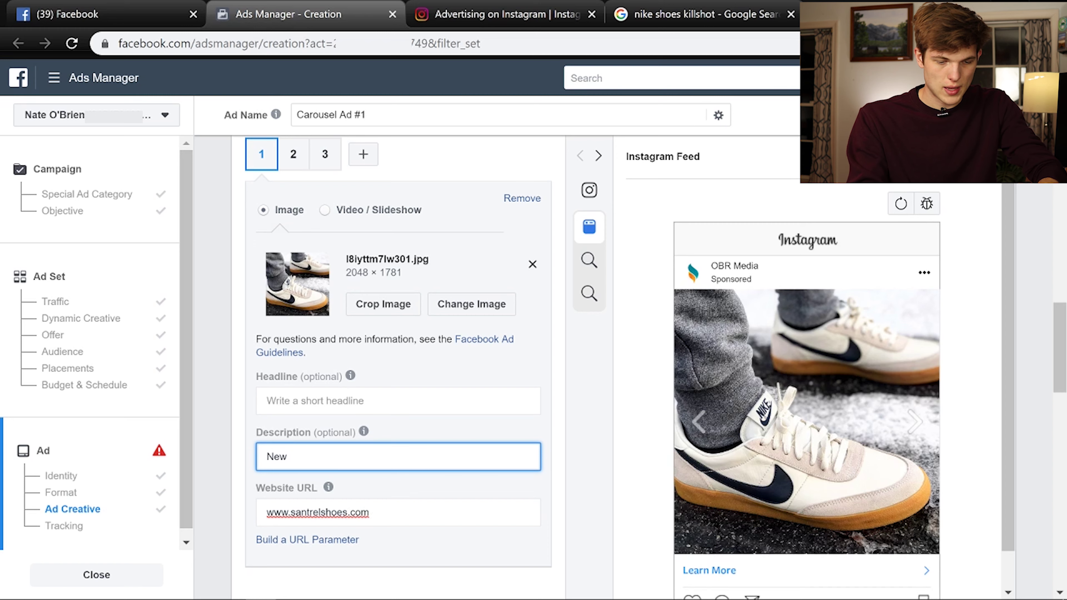
pyautogui.press('BackSpace')
pyautogui.press('BackSpace')
pyautogui.press('BackSpace')
pyautogui.write('Memorial Day Sale')
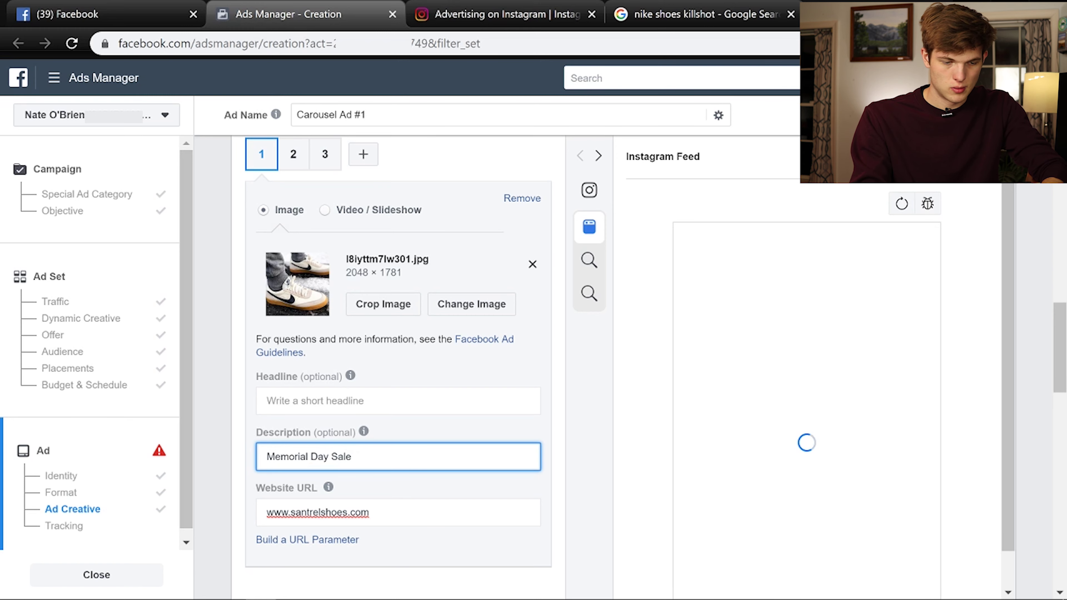
pyautogui.write('40% ')
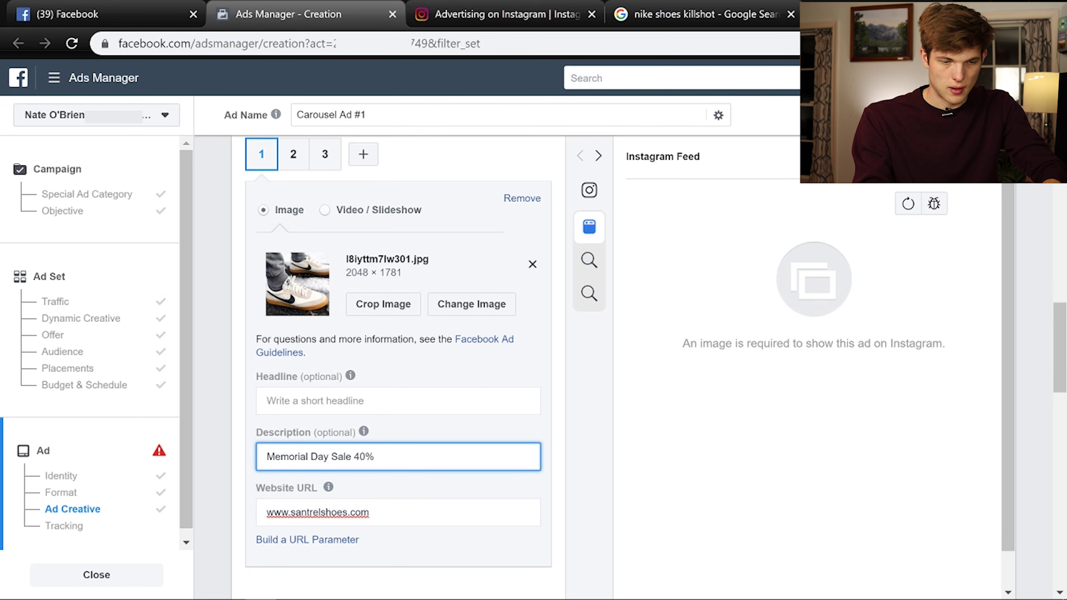
pyautogui.write('STOREWIDE')
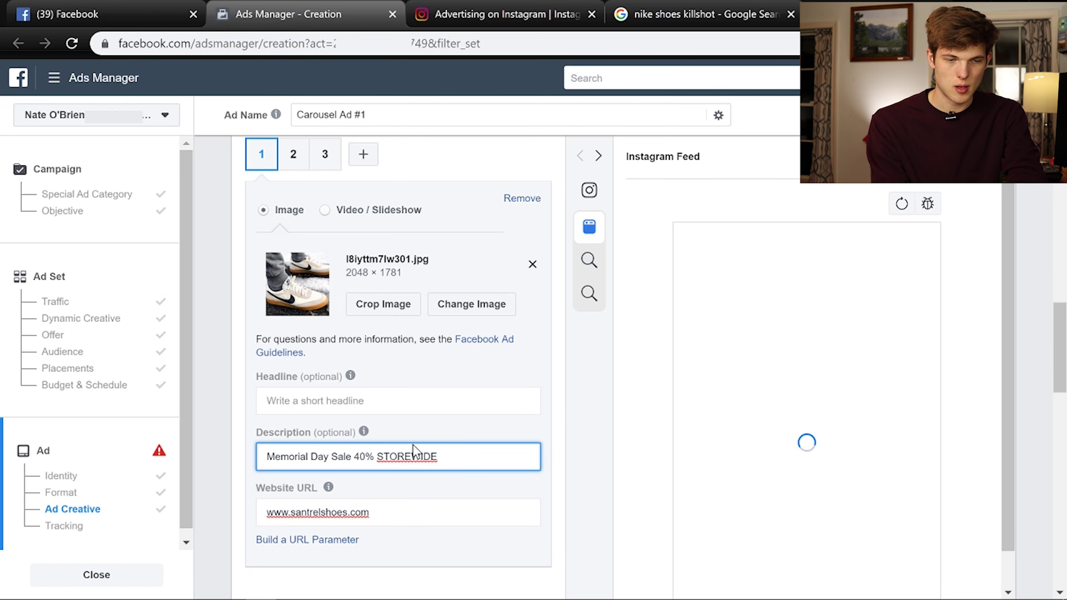
pyautogui.moveTo(364, 431)
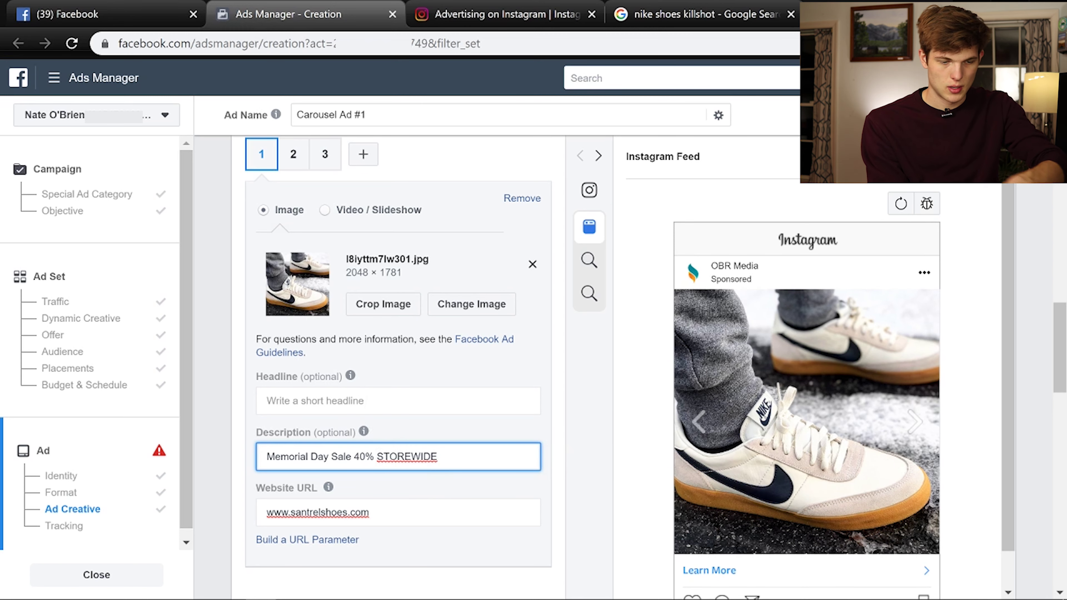
# Move the sale text from the first card's description to its headline, and set the description to "FREE Shipping Worldwide".
pyautogui.moveTo(438, 456); pyautogui.dragTo(265, 411)
pyautogui.hotkey('ctrl', 'c')
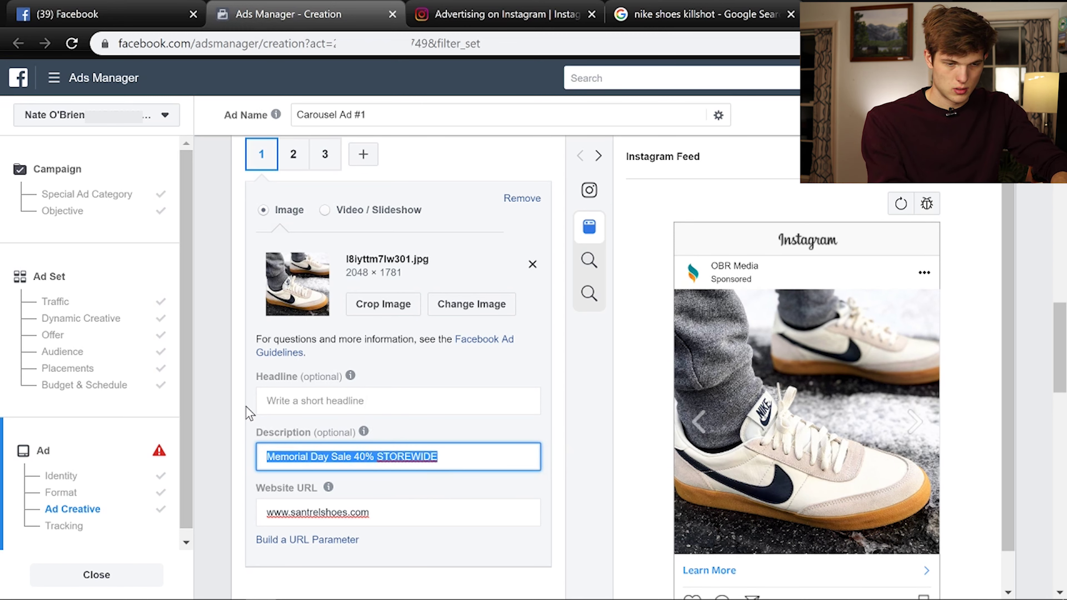
pyautogui.press('BackSpace')
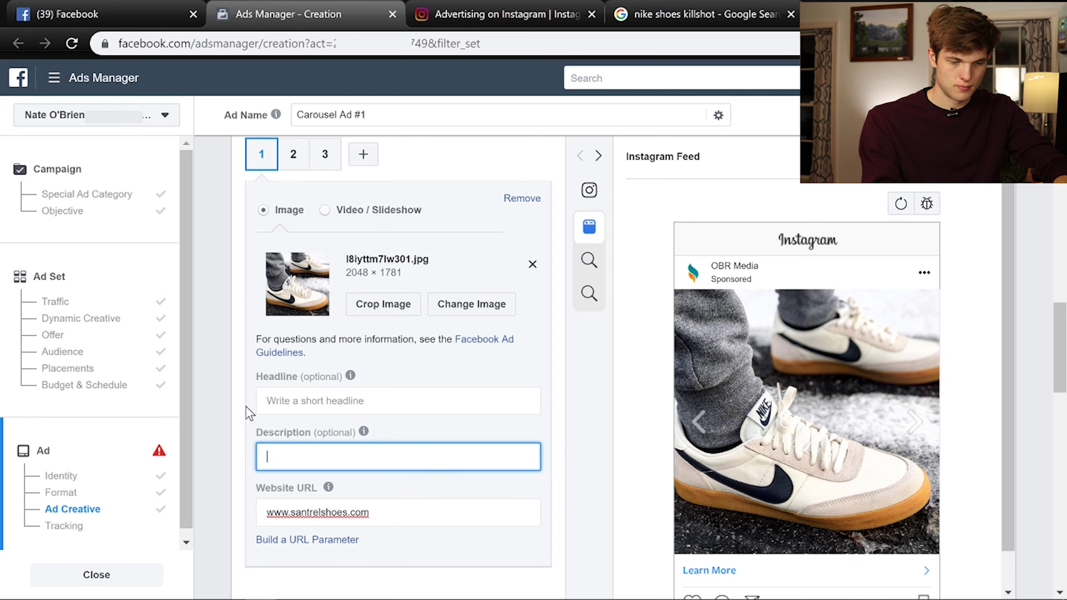
pyautogui.click(294, 401)
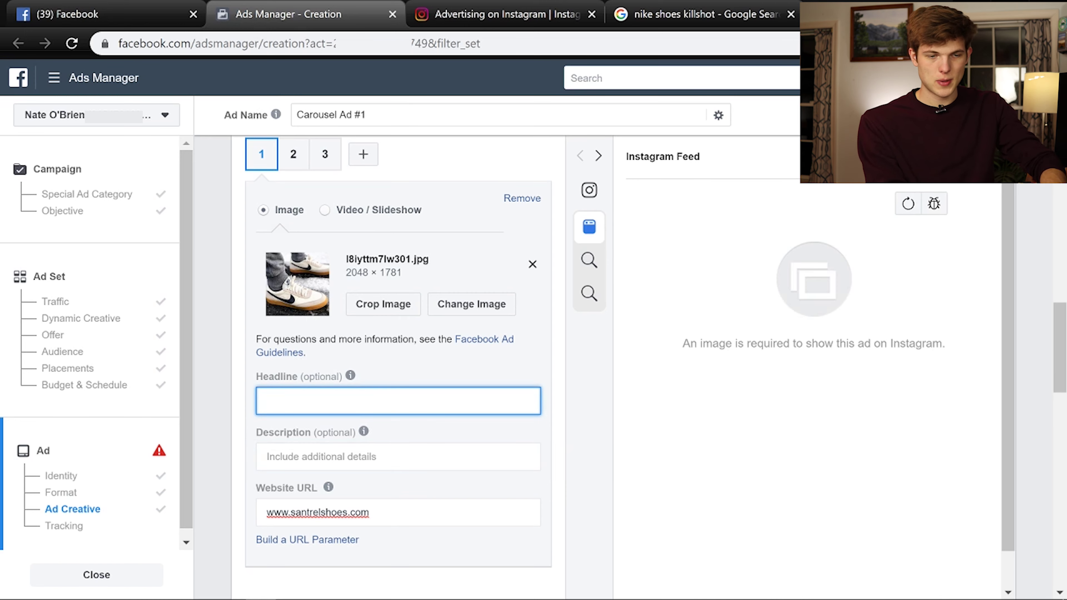
pyautogui.hotkey('ctrl', 'v')
pyautogui.click(285, 462)
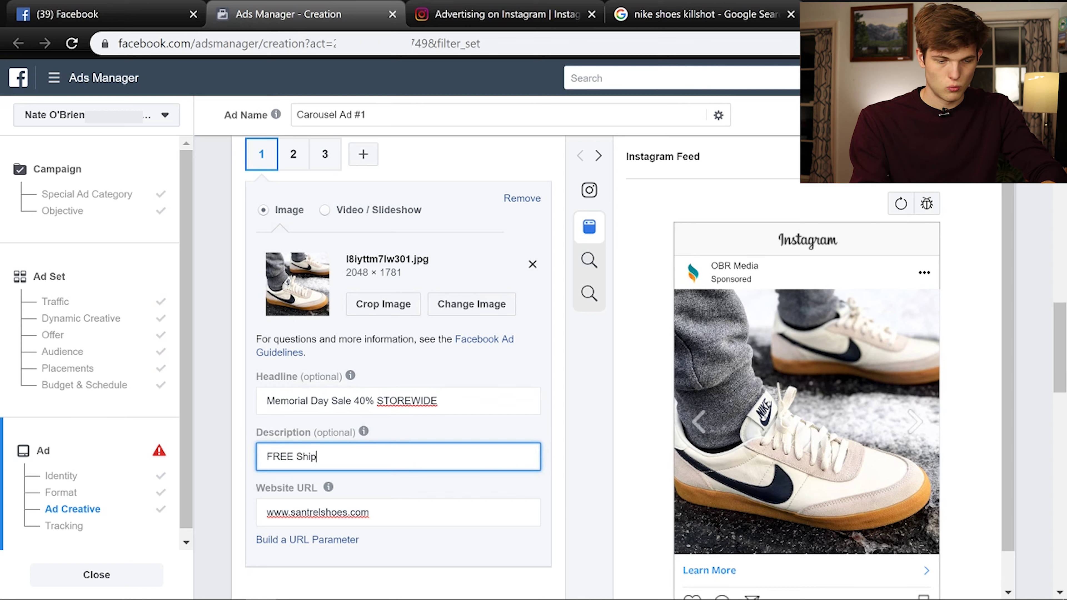
pyautogui.write('Worldwide')
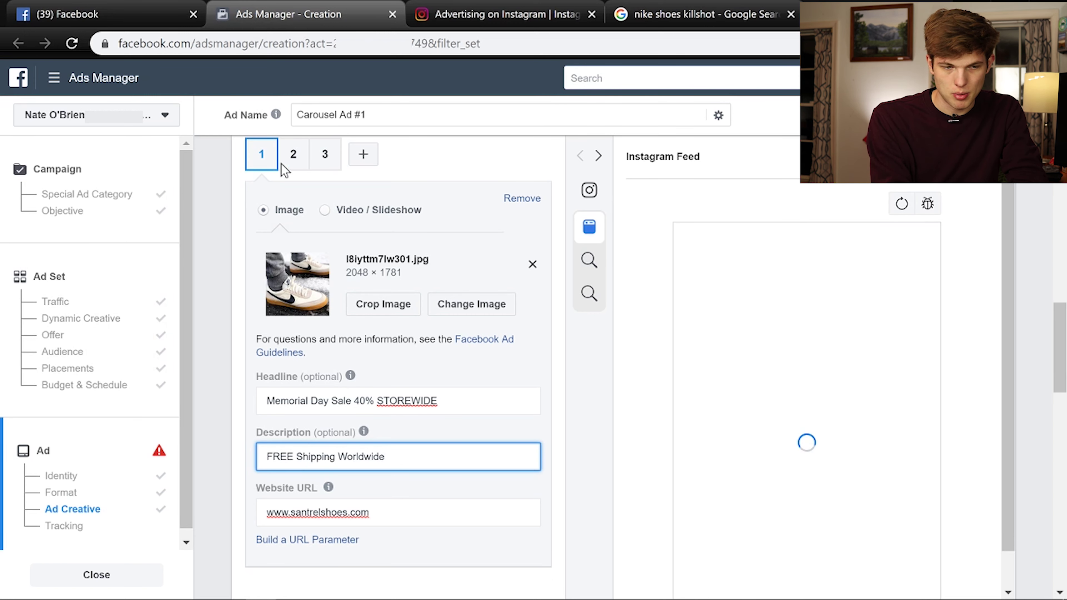
# Use the account image 71HgWRzTUYL._UL1500_.jpg for the second carousel card.
pyautogui.scroll(-10, 374, 336)
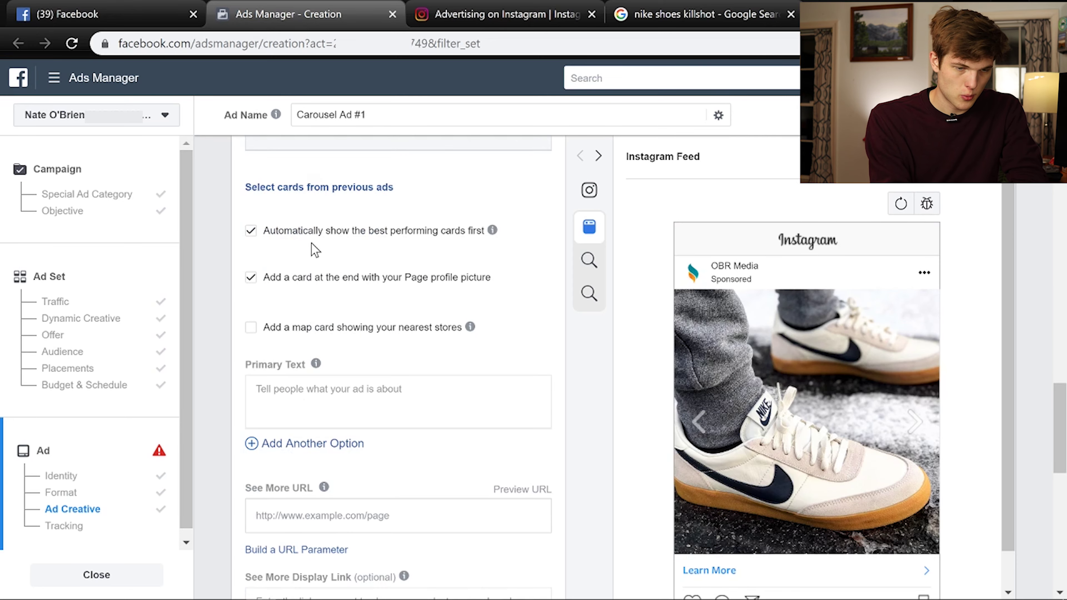
pyautogui.scroll(-8, 413, 469)
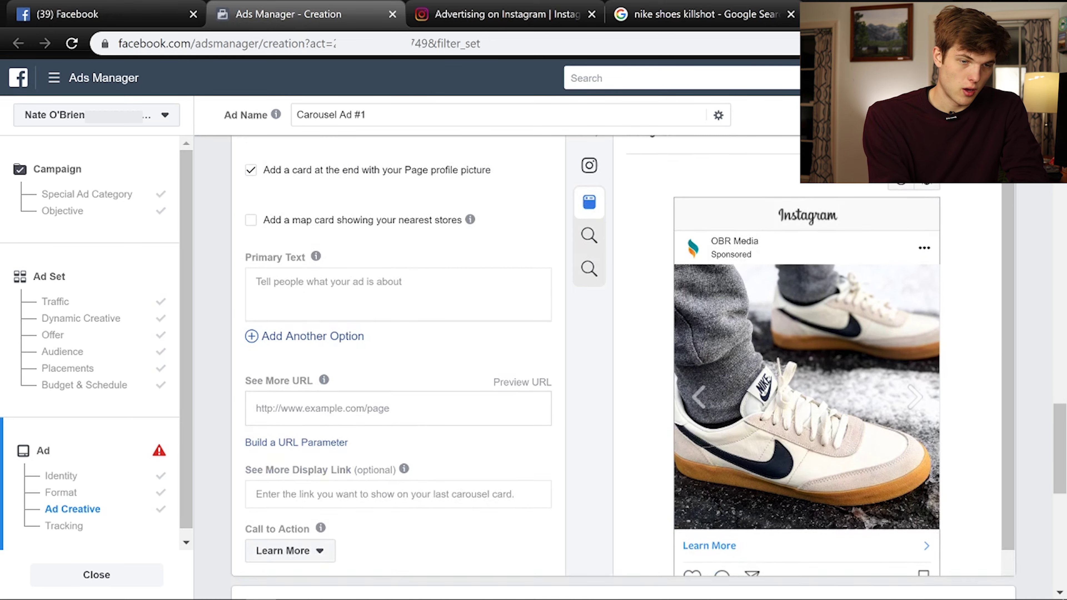
pyautogui.scroll(2, 341, 333)
pyautogui.scroll(10, 341, 332)
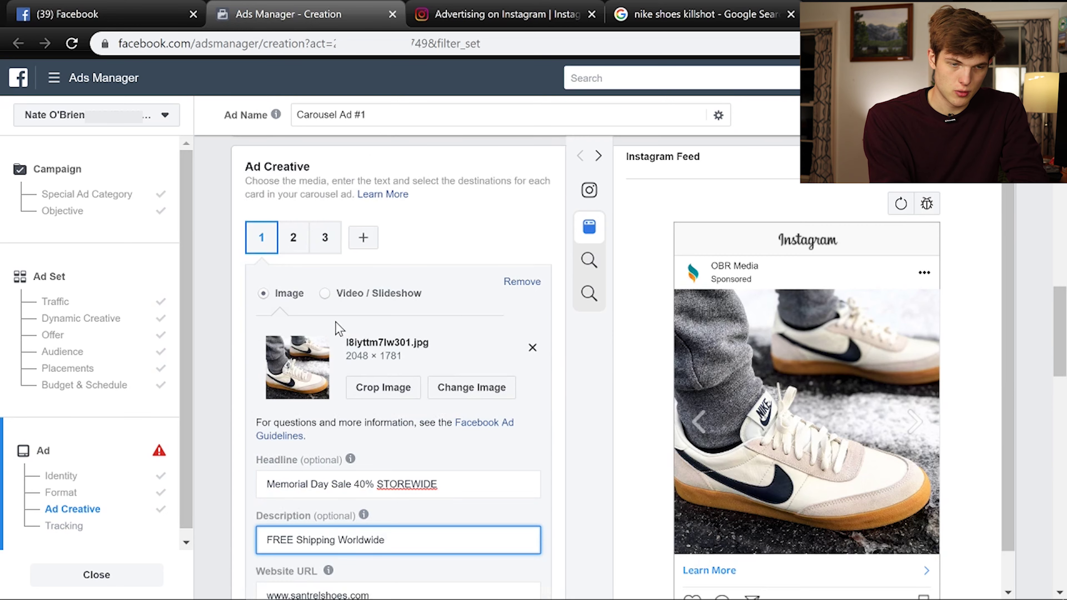
pyautogui.click(294, 236)
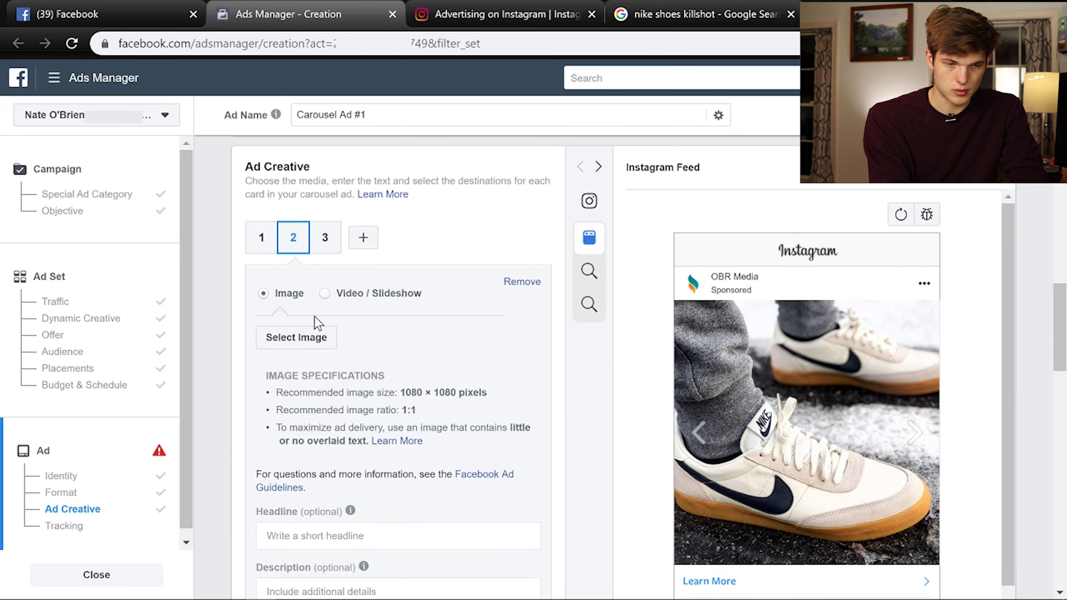
pyautogui.click(312, 338)
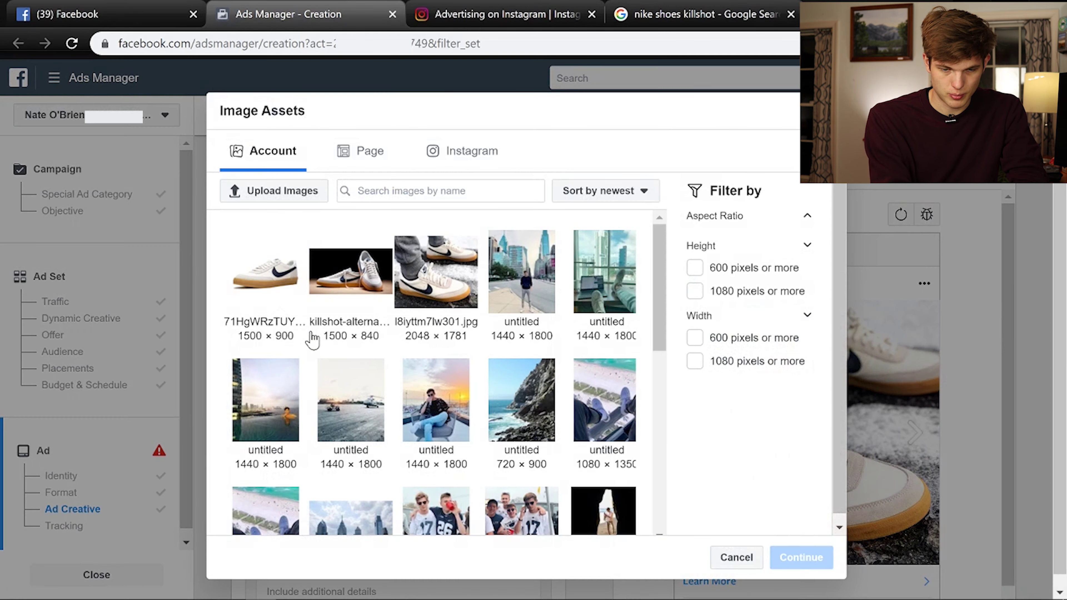
pyautogui.click(265, 296)
pyautogui.click(793, 559)
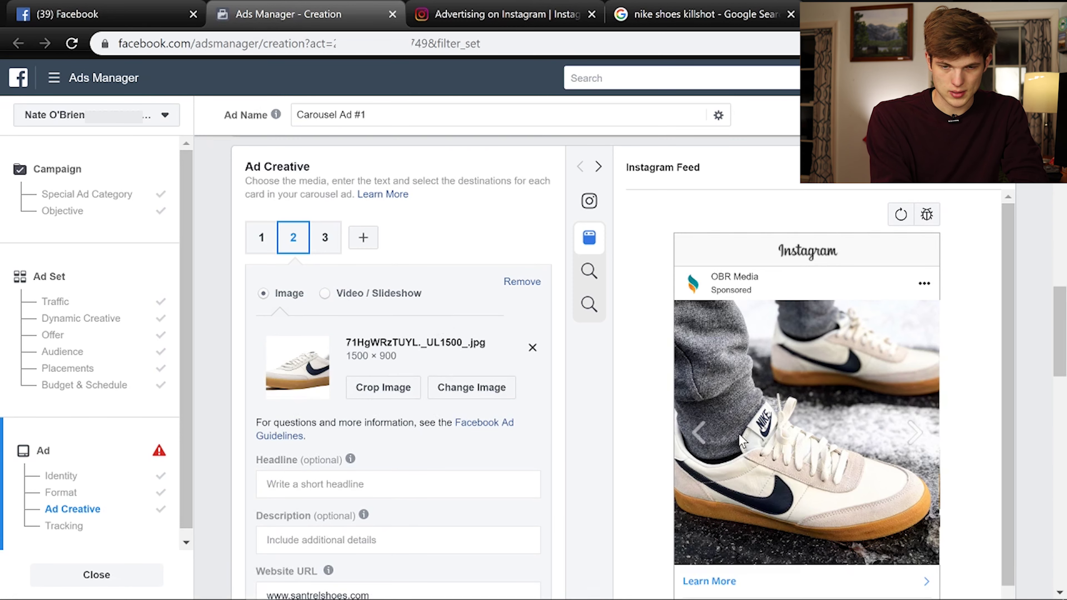
# Browse the carousel cards in the Instagram Feed preview and review the second card's optional text fields and website URL.
pyautogui.click(699, 432)
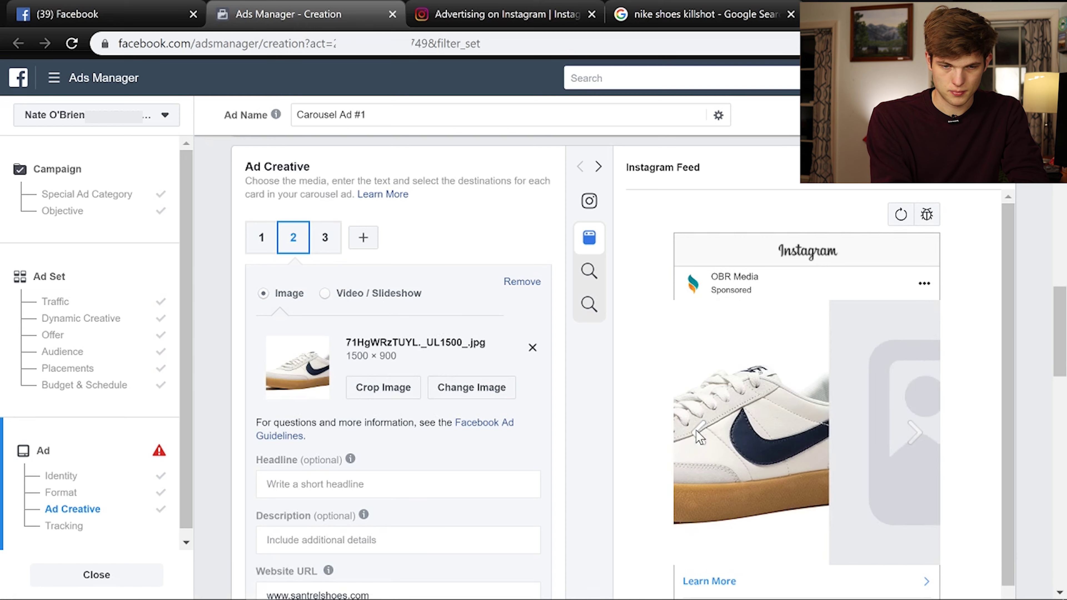
pyautogui.click(916, 432)
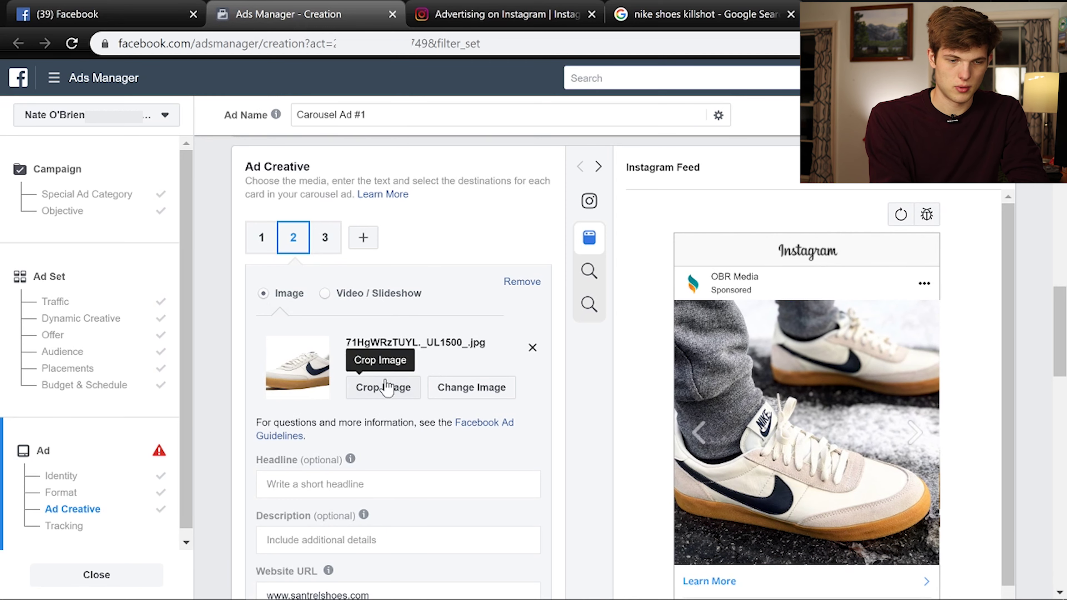
pyautogui.scroll(-4, 351, 348)
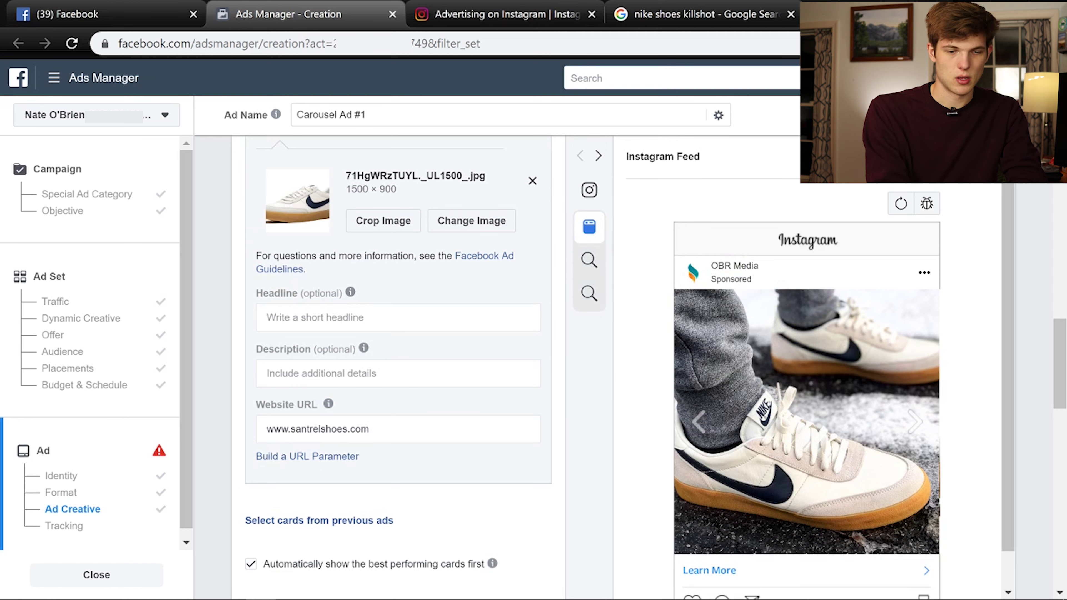
pyautogui.click(327, 323)
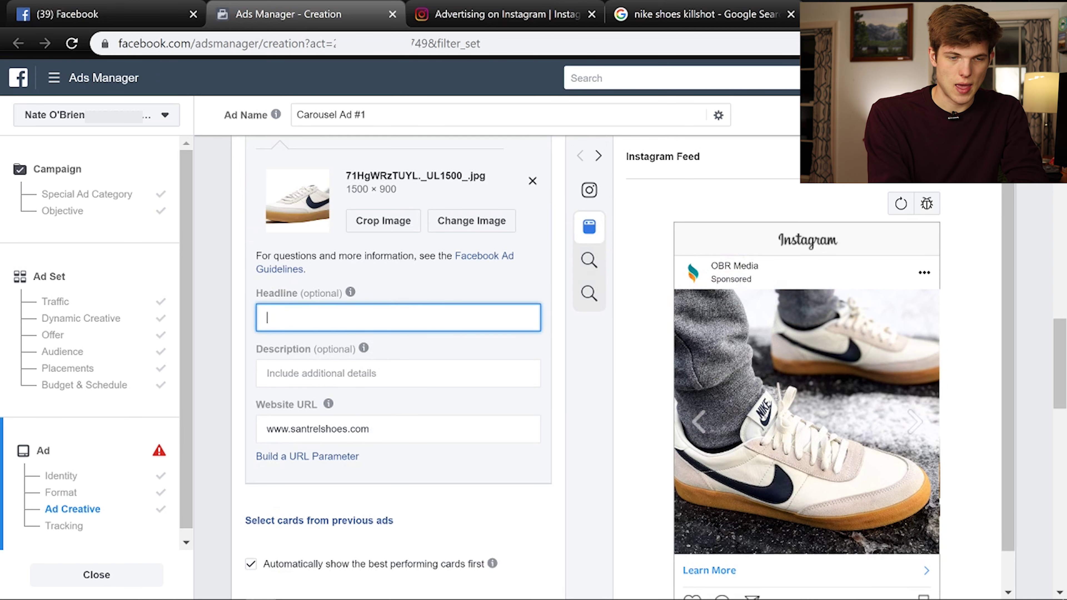
pyautogui.moveTo(363, 349)
pyautogui.scroll(-3, 364, 400)
pyautogui.scroll(6, 364, 400)
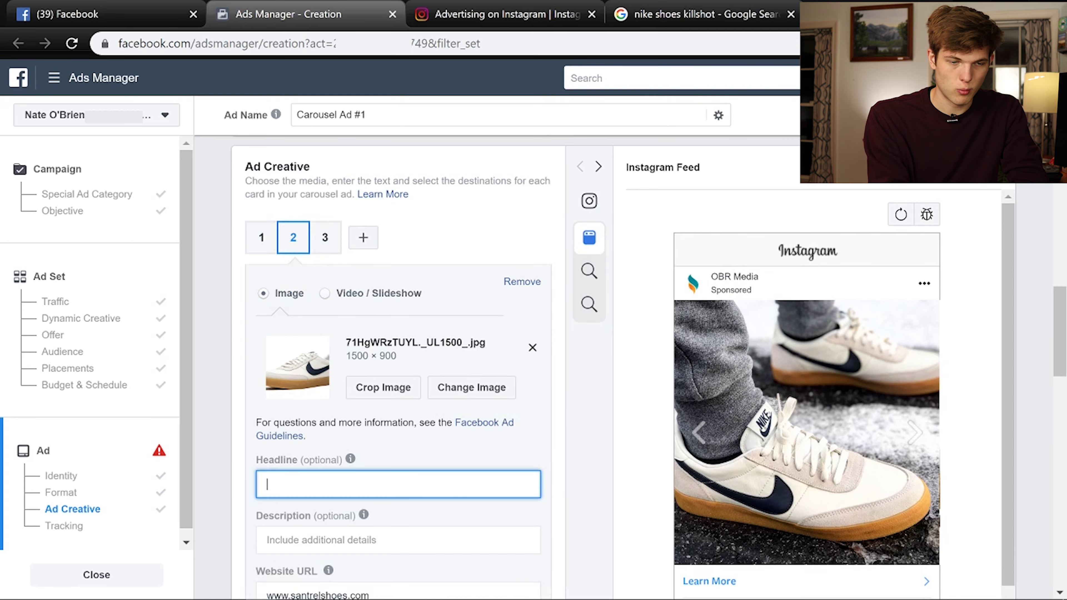
# Use the account image killshot-alternatives-heade.jpg for the third carousel card.
pyautogui.click(327, 246)
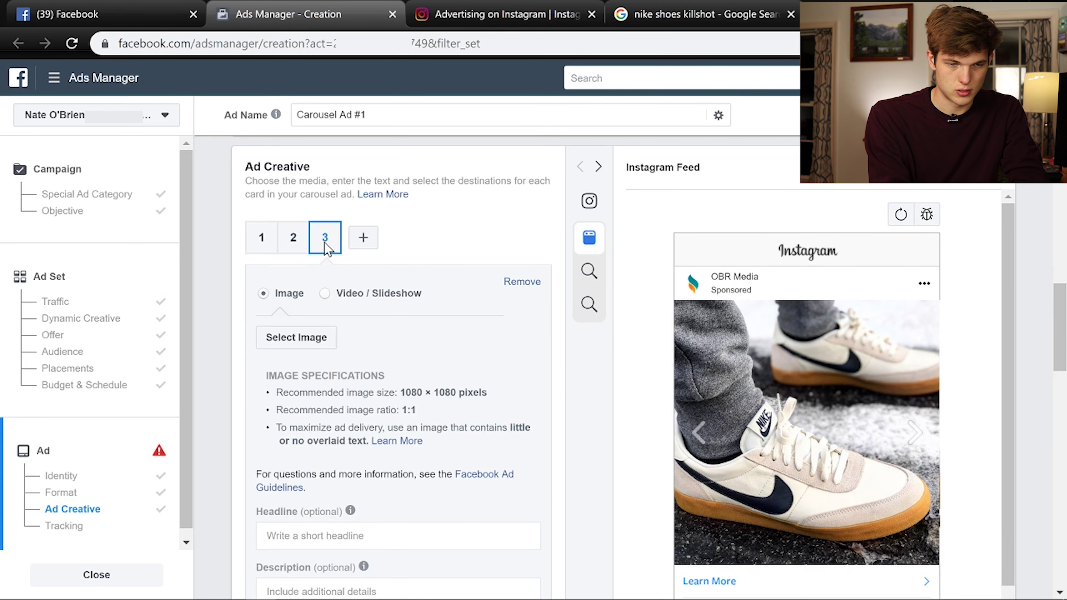
pyautogui.click(310, 336)
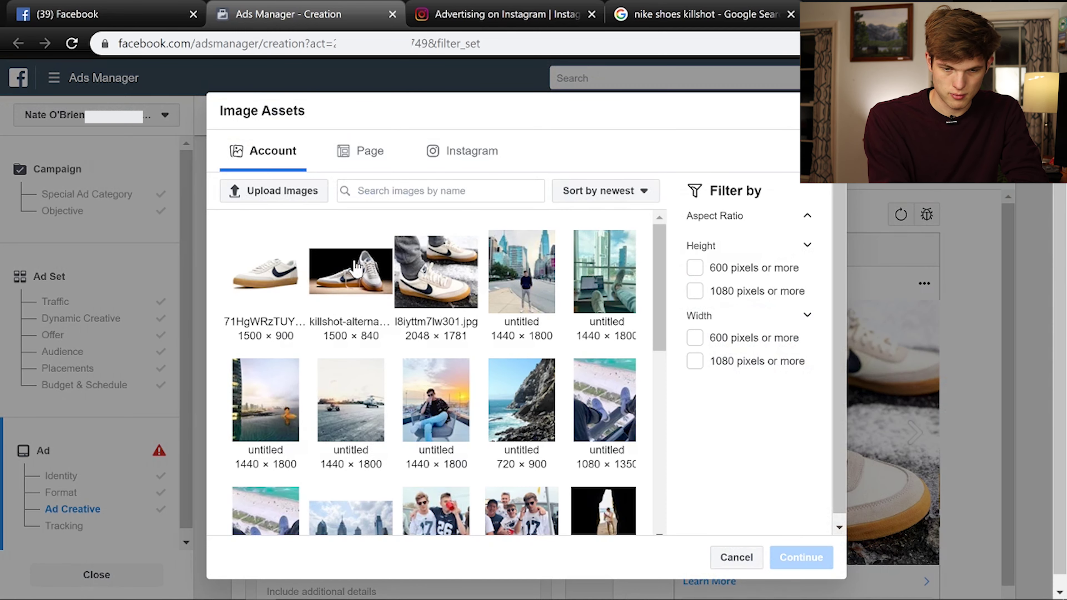
pyautogui.click(356, 269)
pyautogui.click(800, 557)
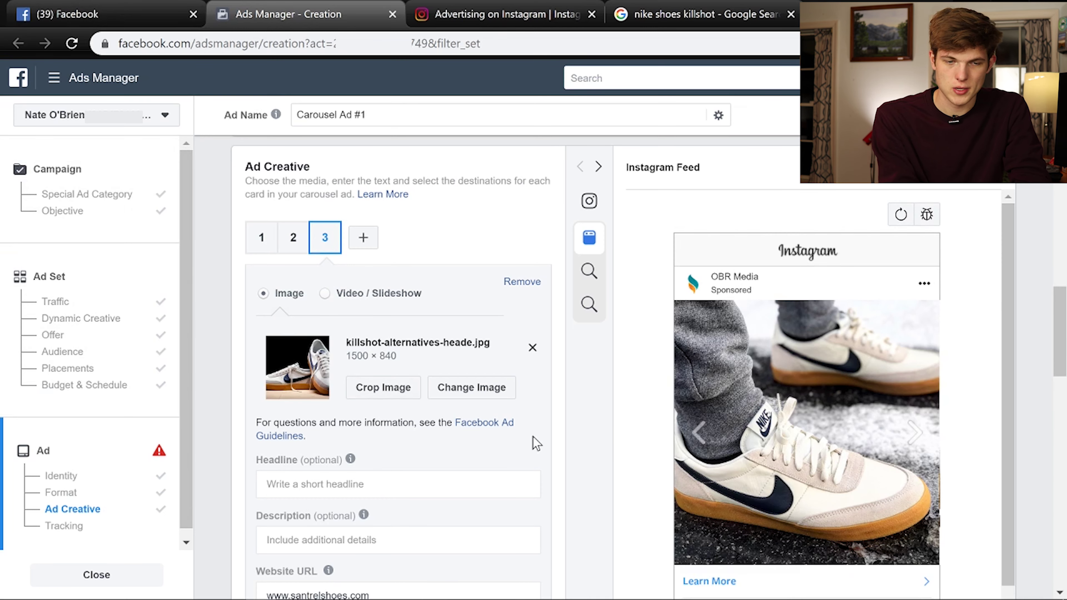
# Review the third card's text and URL fields, the ad's Tracking options and the error notice before confirmation.
pyautogui.scroll(-7, 554, 477)
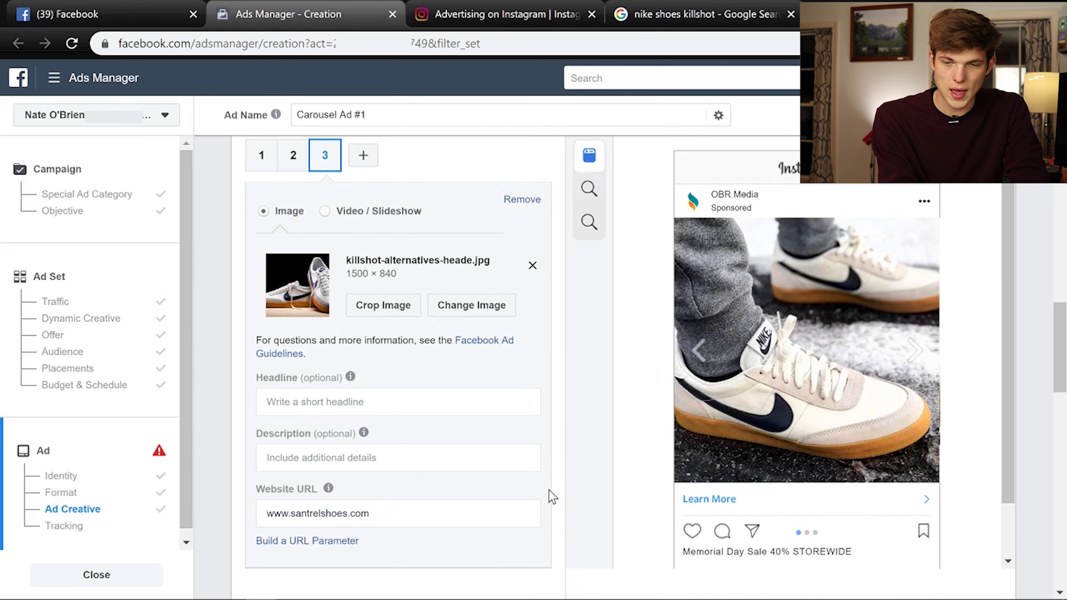
pyautogui.scroll(-18, 565, 528)
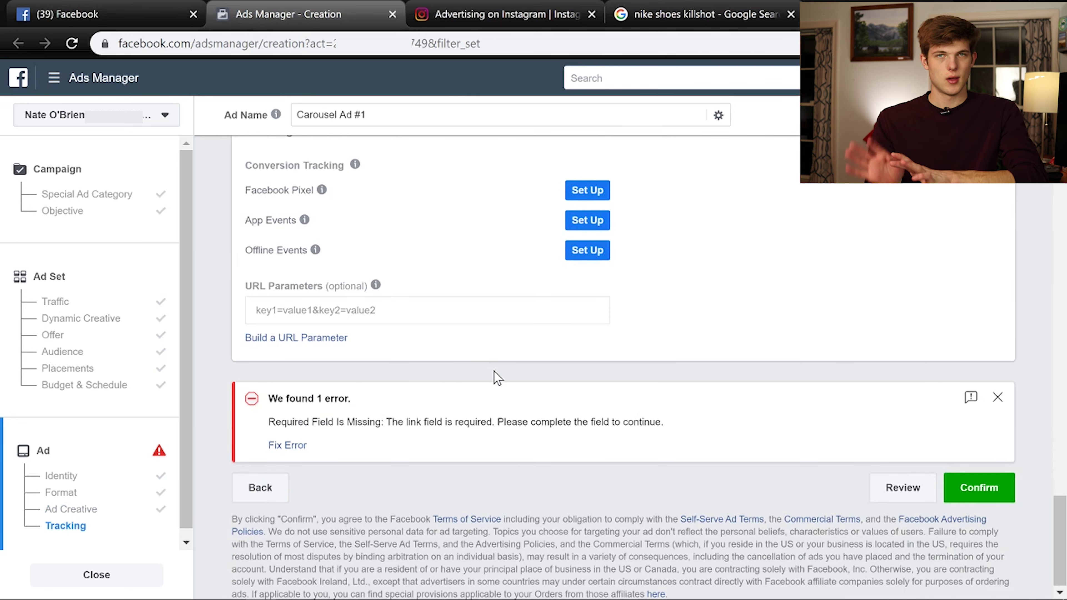
pyautogui.scroll(2, 502, 386)
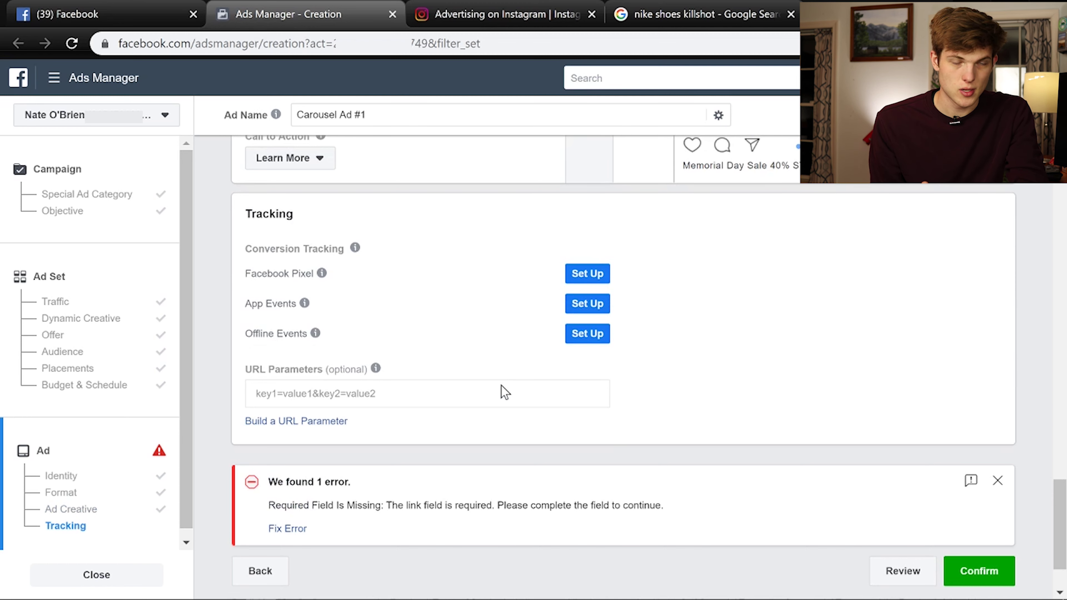